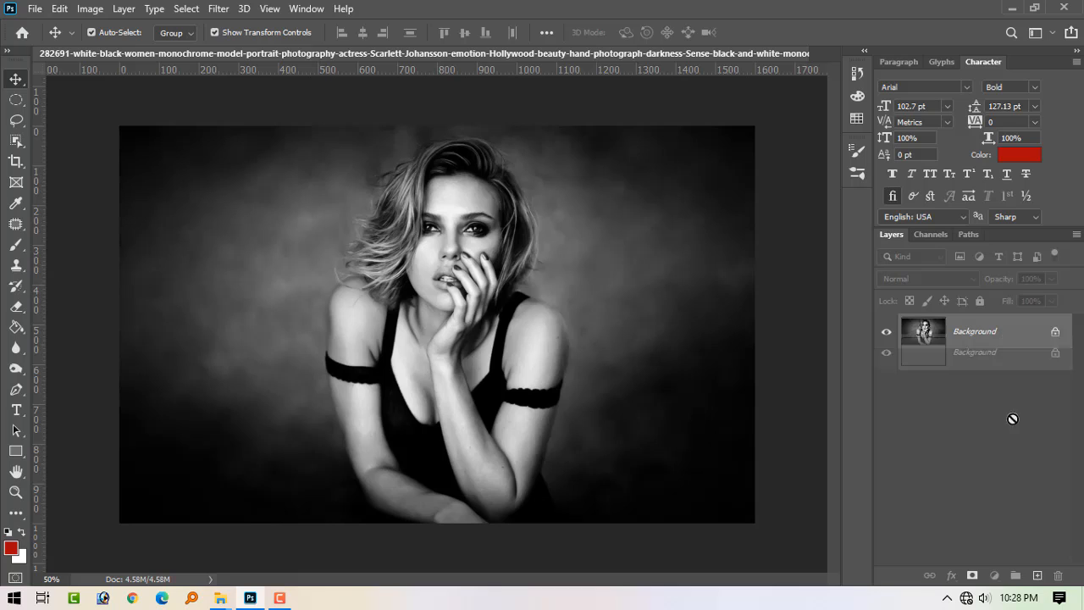
Step: Duplicate the Background layer and add a new empty layer between the original and its copy
right_click(975, 328)
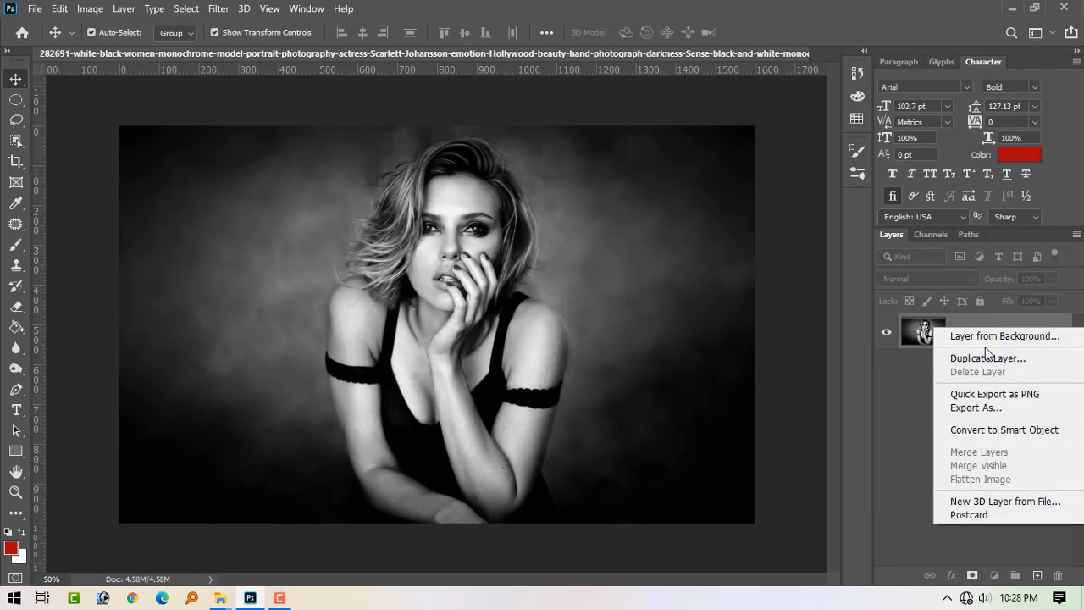
click(988, 359)
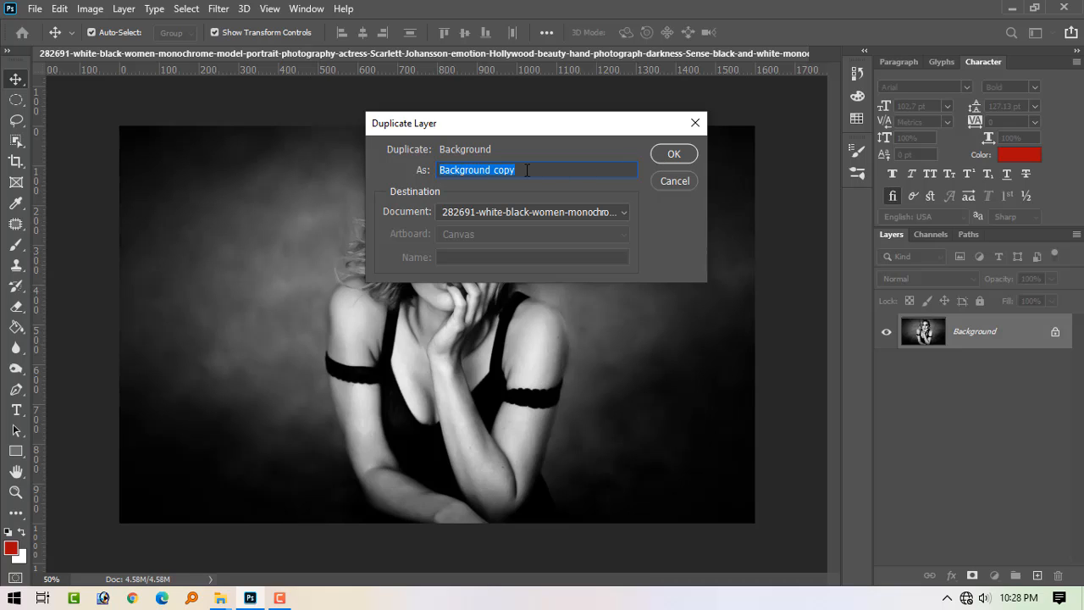
click(689, 155)
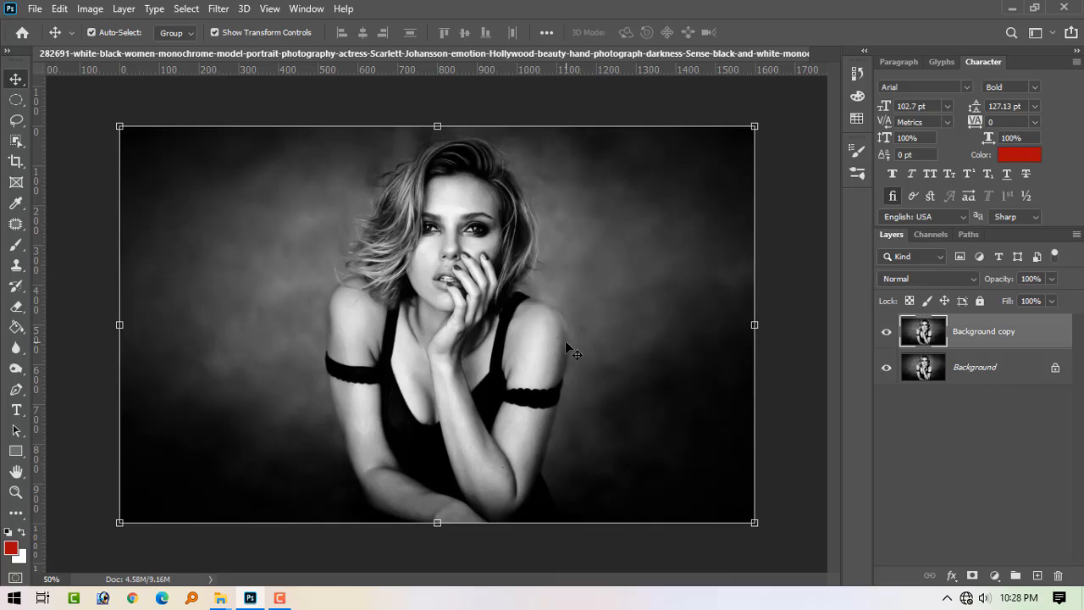
click(1009, 372)
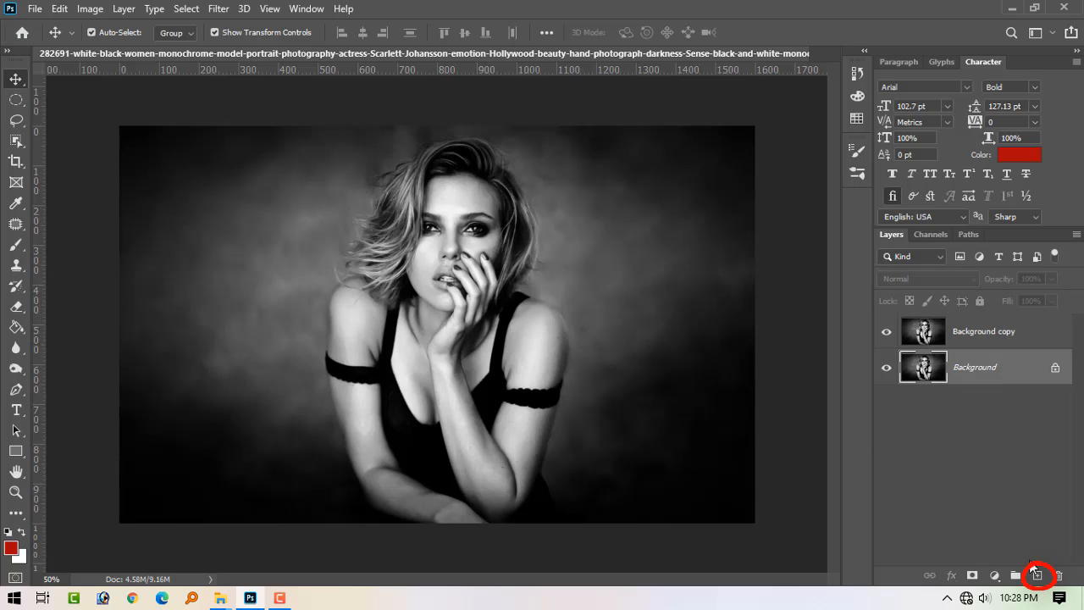
click(1038, 576)
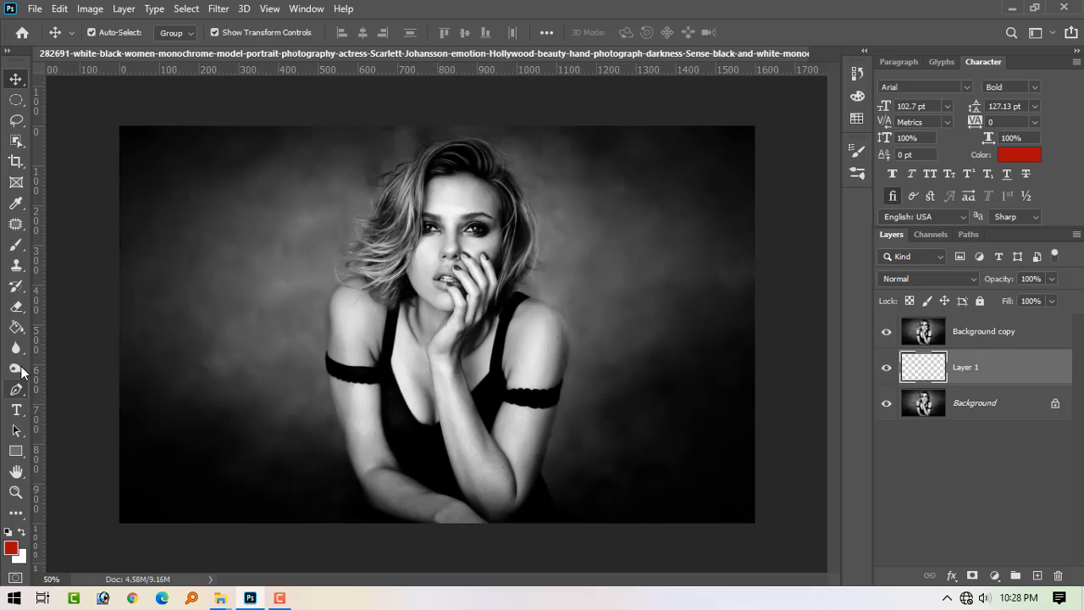
Step: Set the foreground color to red #b41a1a and fill the empty Layer 1 with it using the Paint Bucket
click(11, 548)
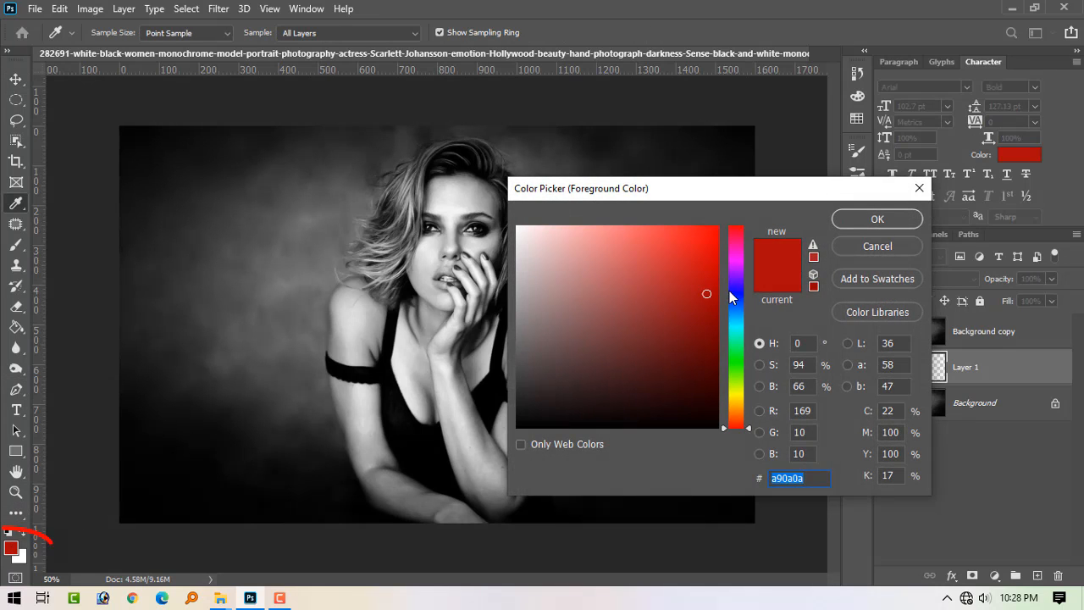
mouse_move(704, 293)
mouse_down()
mouse_move(703, 270)
mouse_move(690, 285)
mouse_up()
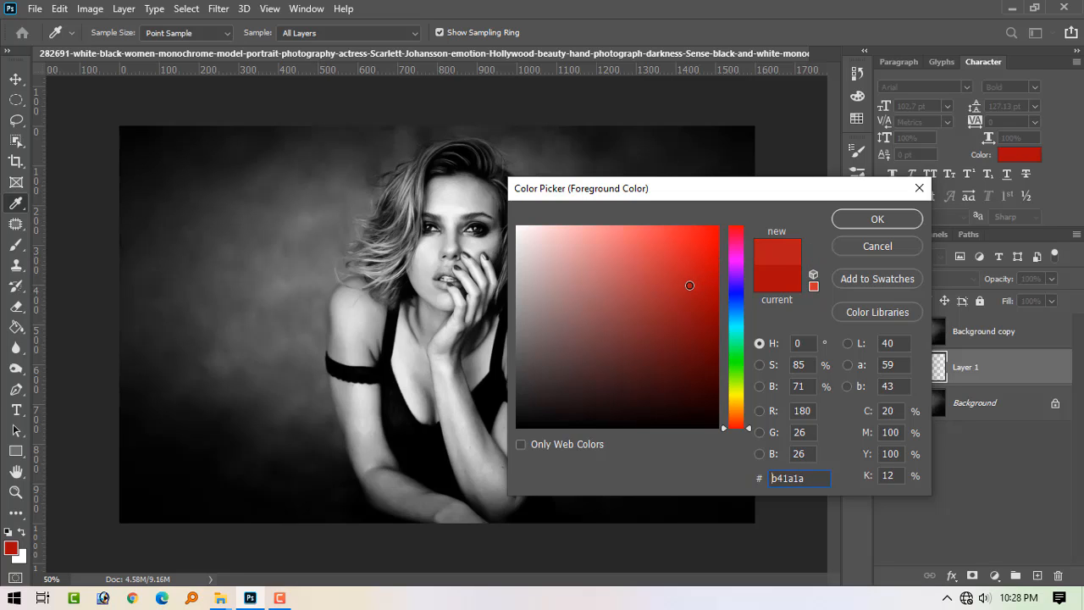
click(859, 219)
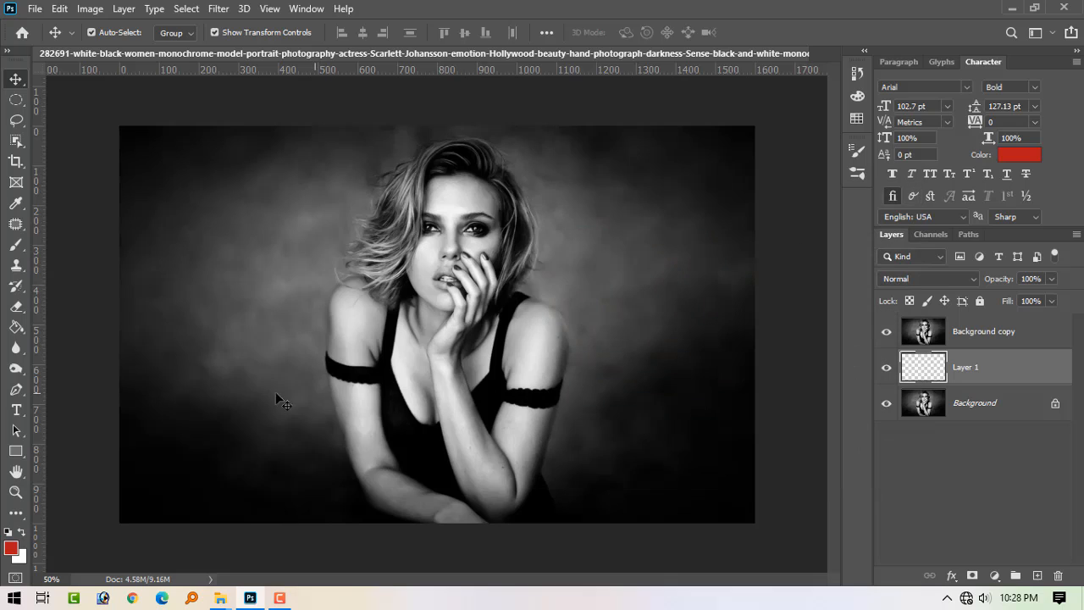
click(17, 326)
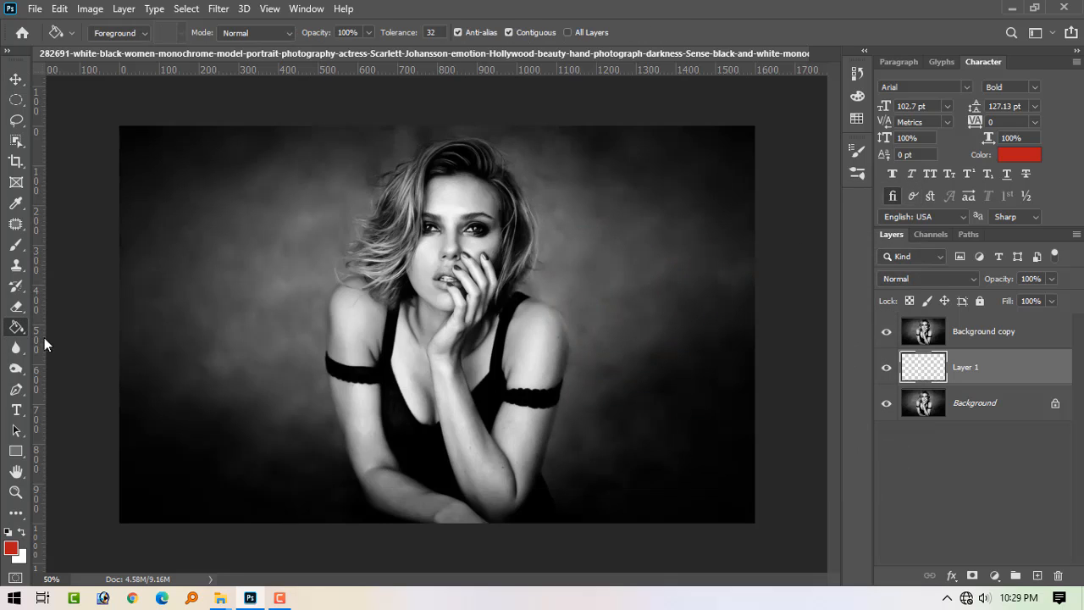
click(299, 312)
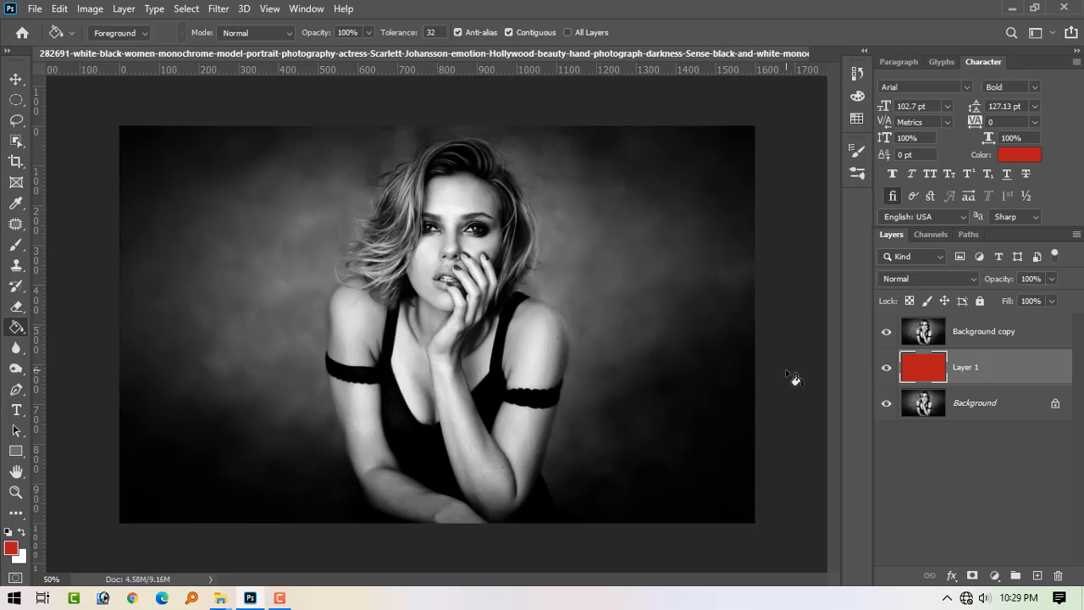
Step: Move the red Layer 1 above Background copy and set its blending mode to Color
click(17, 80)
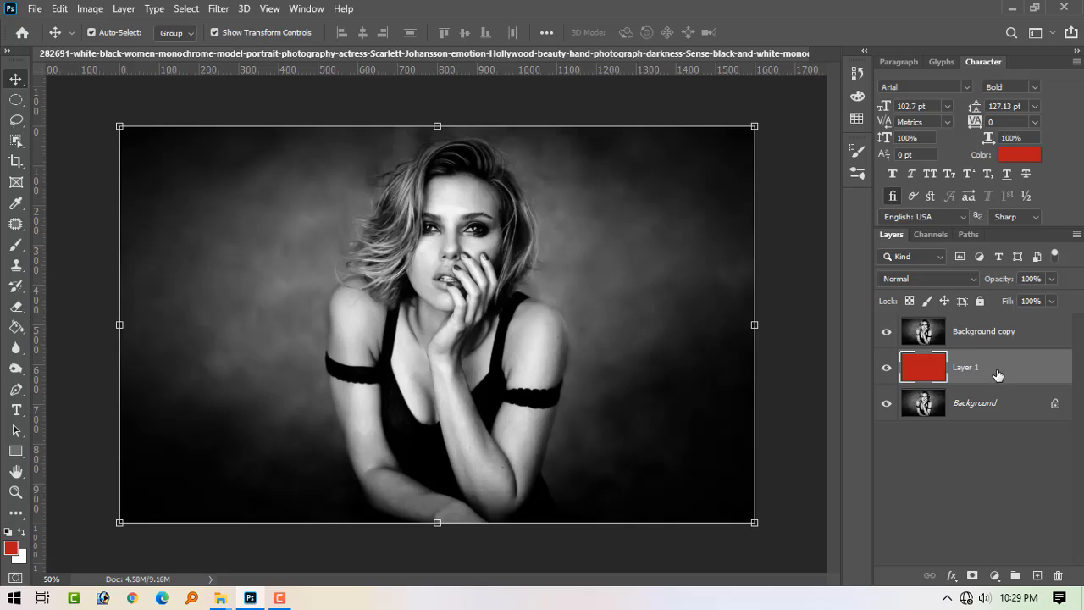
drag(1040, 370, 1027, 329)
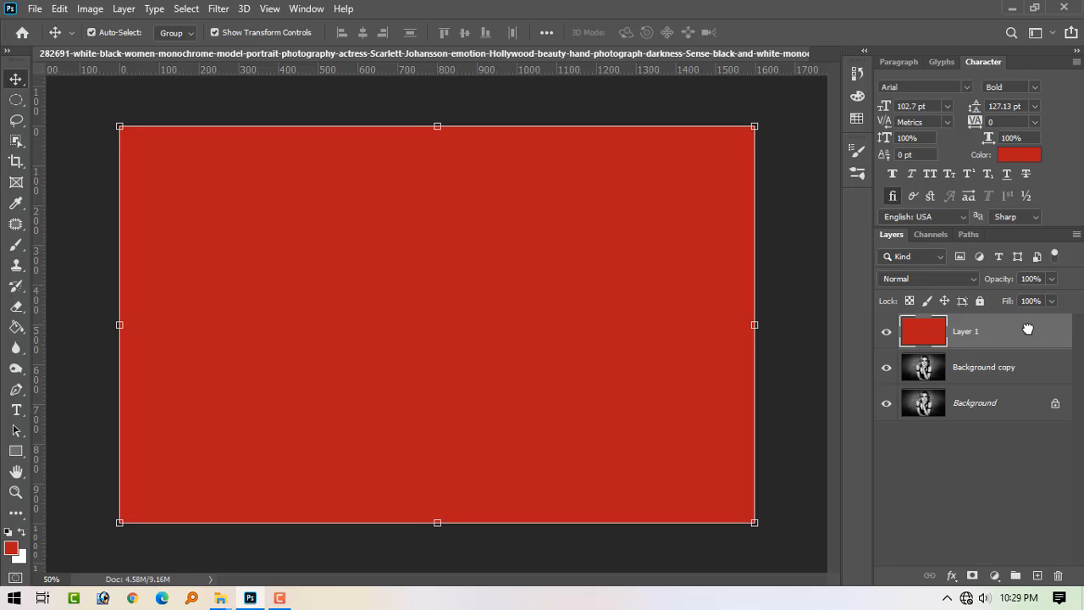
click(967, 281)
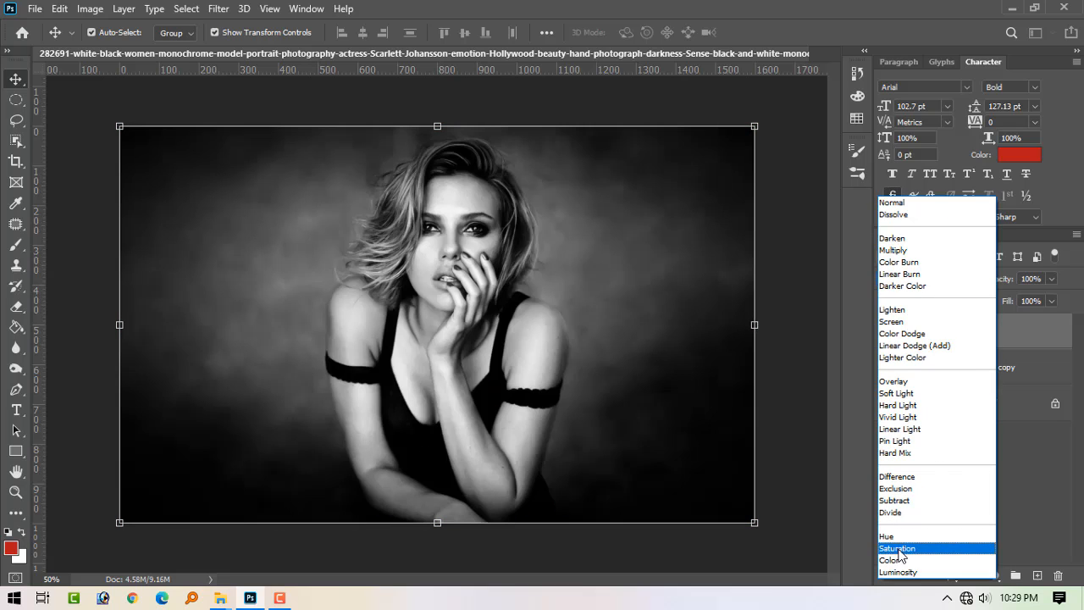
click(898, 561)
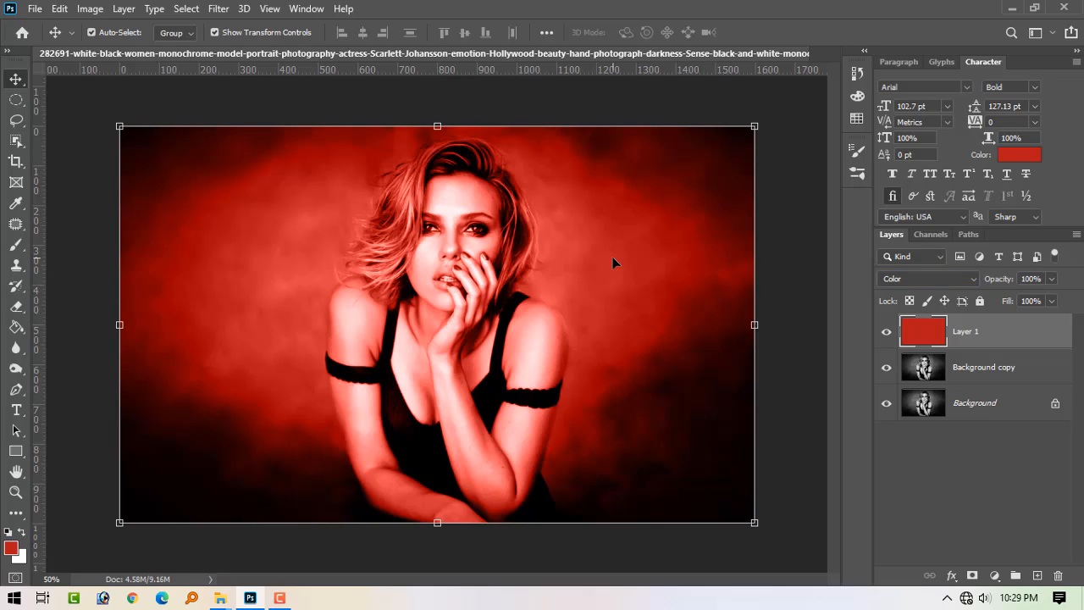
Step: Adjust Layer 1 with Hue/Saturation, setting the Master range to Hue +29, Saturation -9 and Lightness +10
key(ctrl)
key(ctrl+u)
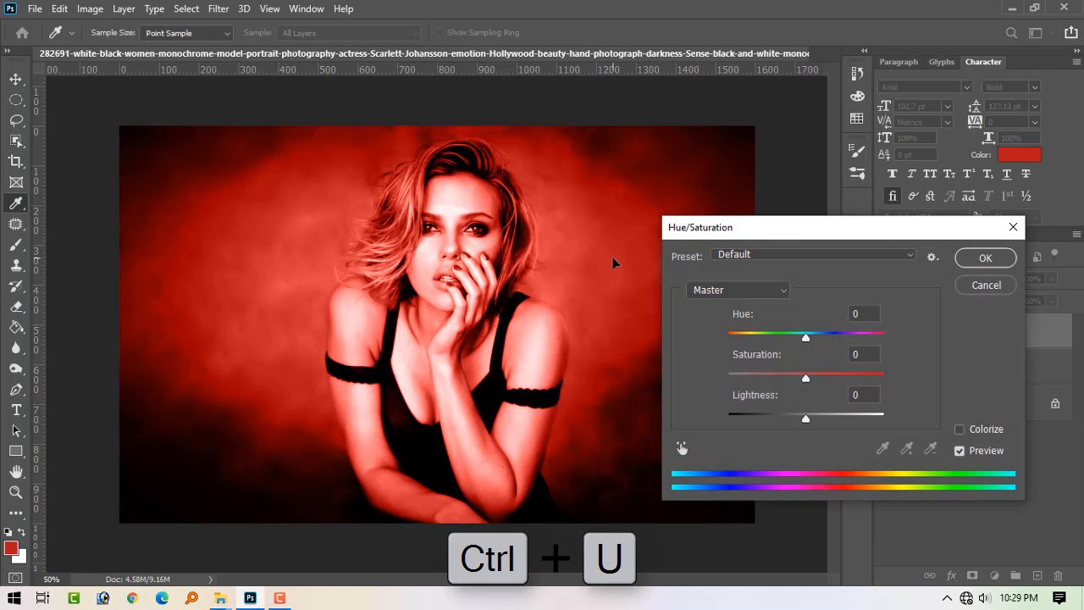
drag(788, 232, 776, 193)
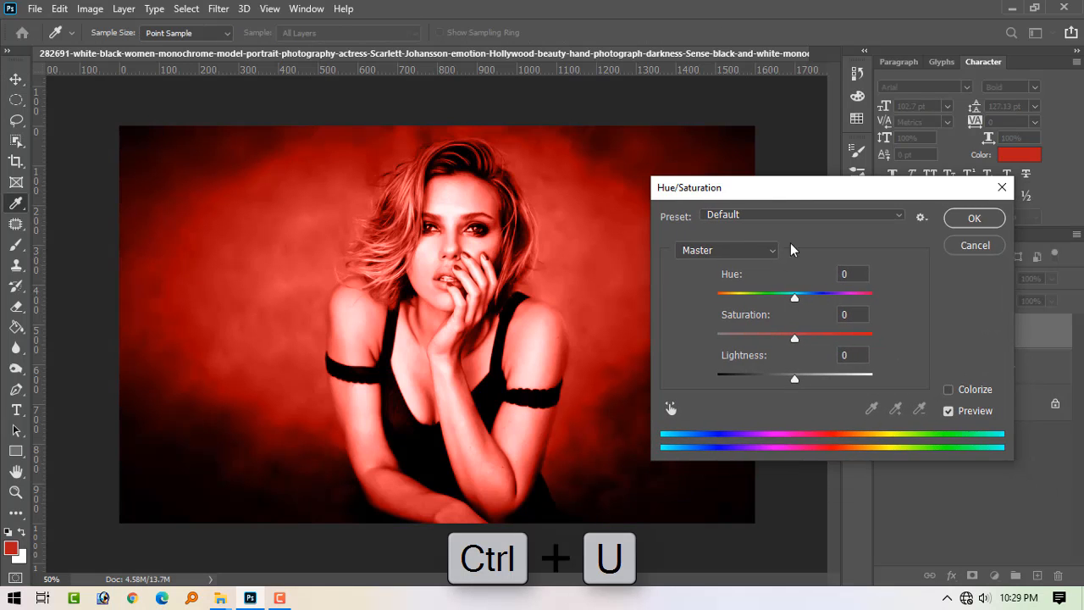
drag(796, 298, 814, 302)
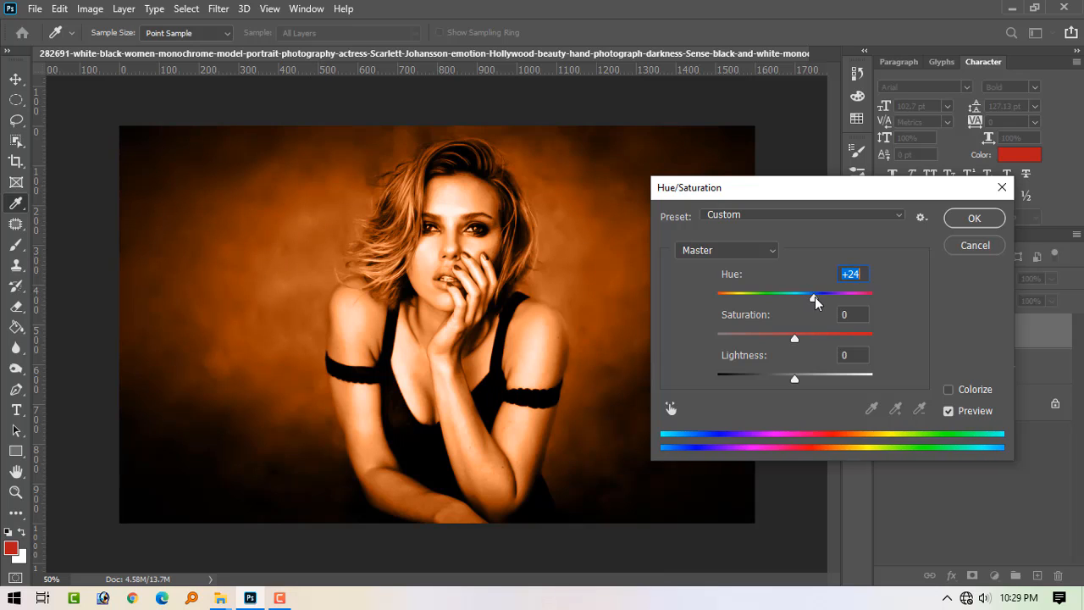
drag(794, 338, 772, 341)
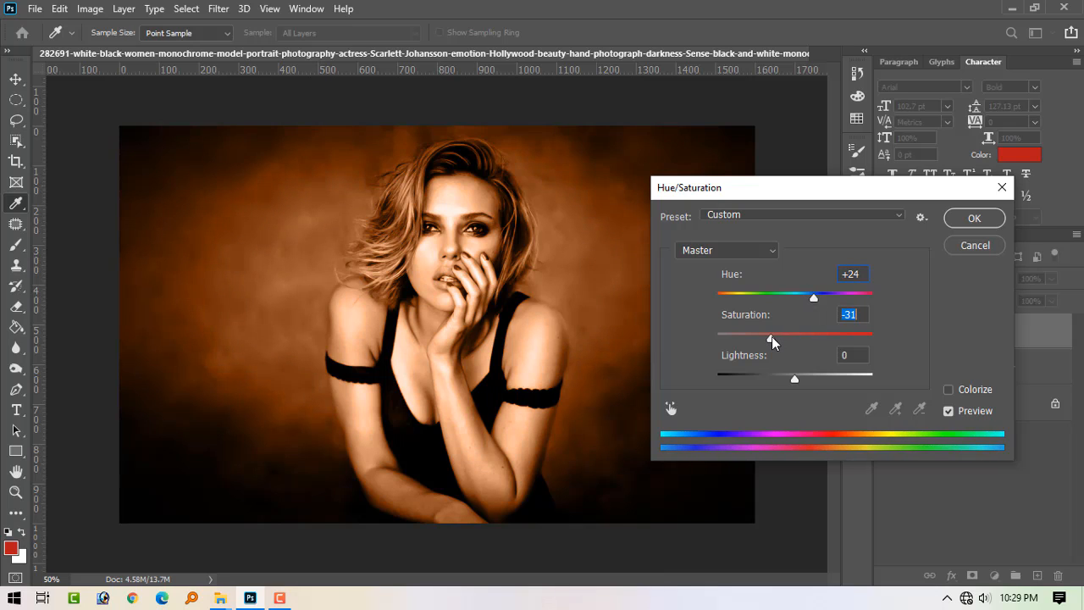
mouse_move(794, 378)
mouse_down()
mouse_move(820, 378)
mouse_move(807, 378)
mouse_up()
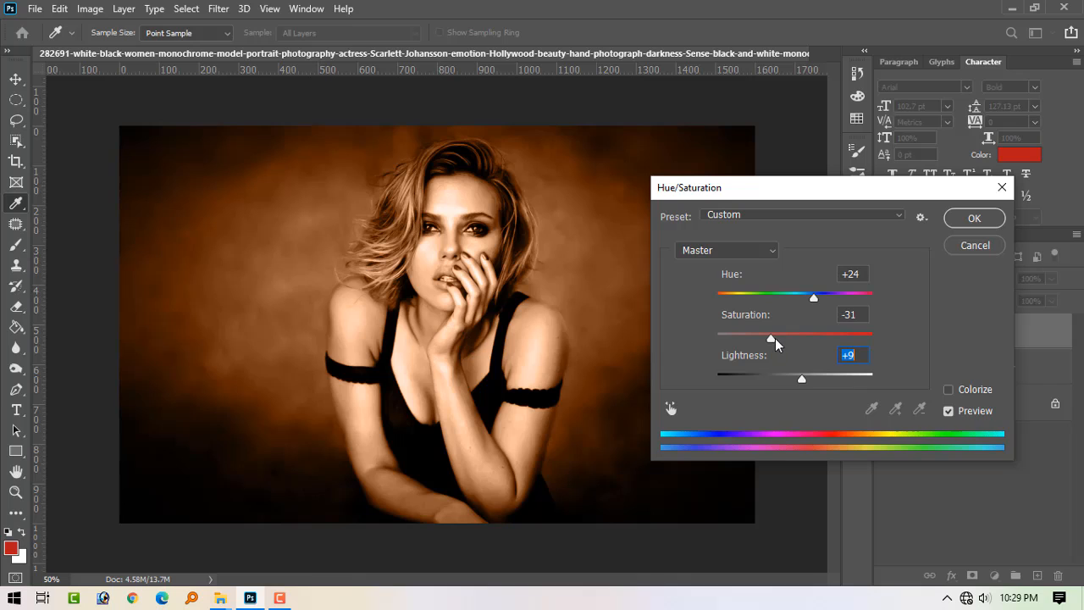
drag(776, 343, 787, 340)
mouse_move(814, 298)
mouse_down()
mouse_move(800, 301)
mouse_move(818, 304)
mouse_up()
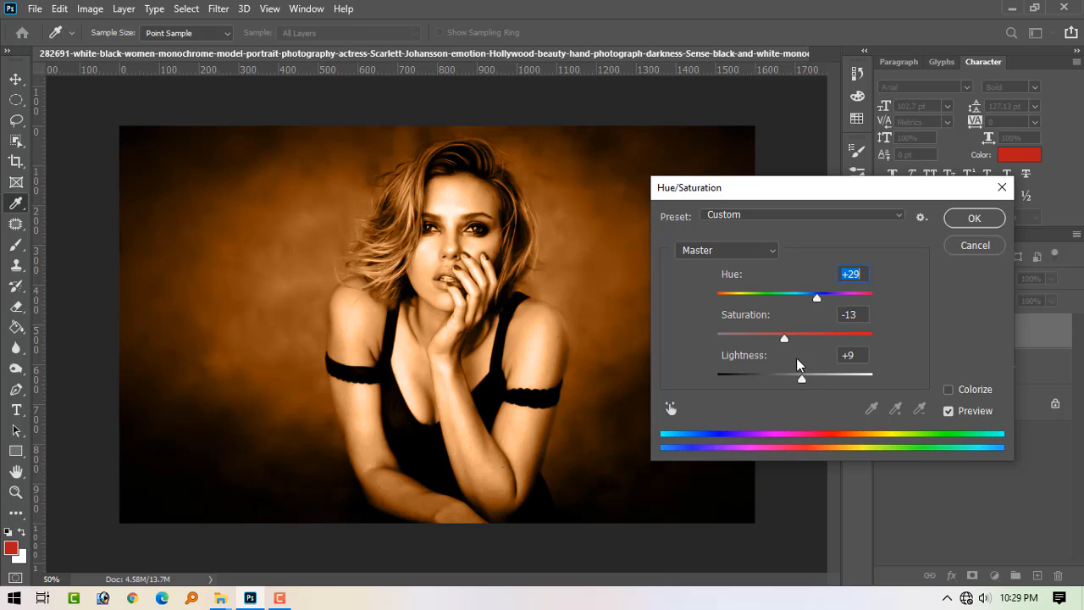
mouse_move(786, 337)
mouse_down()
mouse_move(772, 337)
mouse_move(788, 338)
mouse_up()
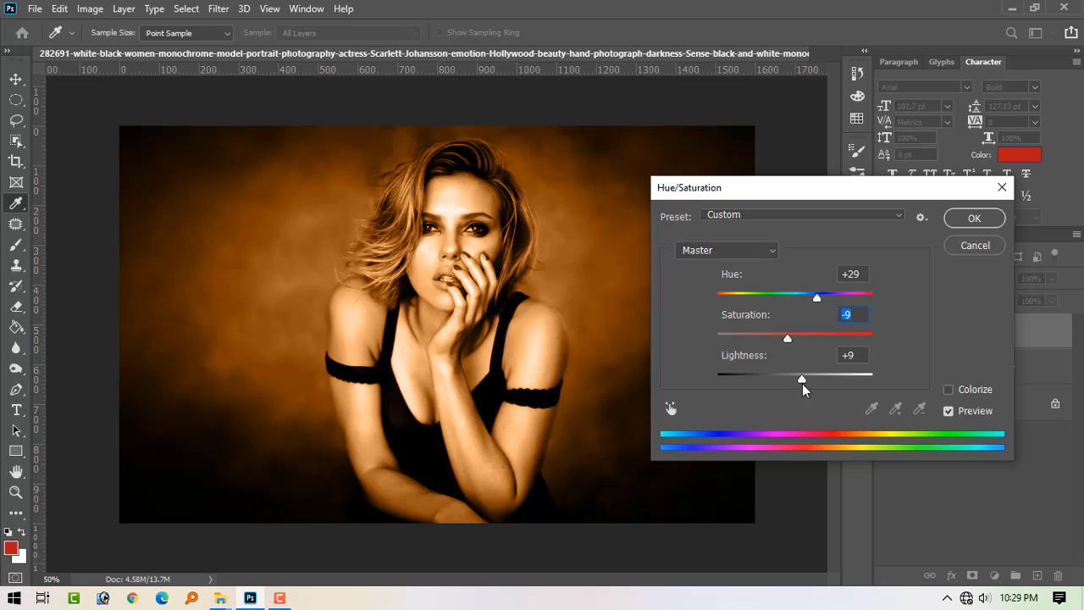
drag(801, 382, 802, 378)
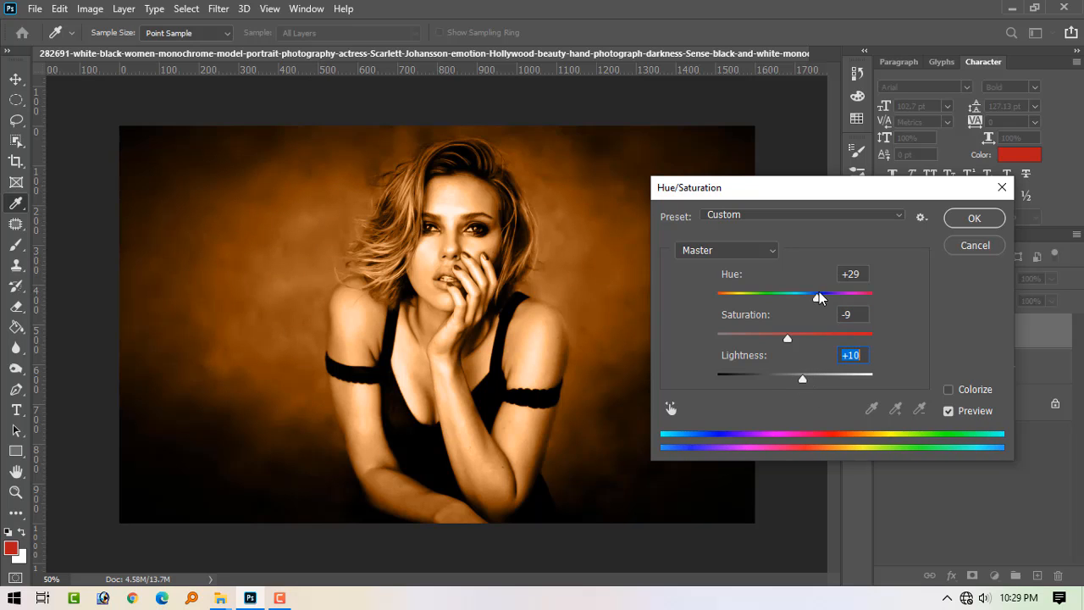
click(770, 214)
click(732, 395)
Step: Set the Reds range of the Hue/Saturation adjustment to Hue -9, Saturation -15 and Lightness +3
click(737, 250)
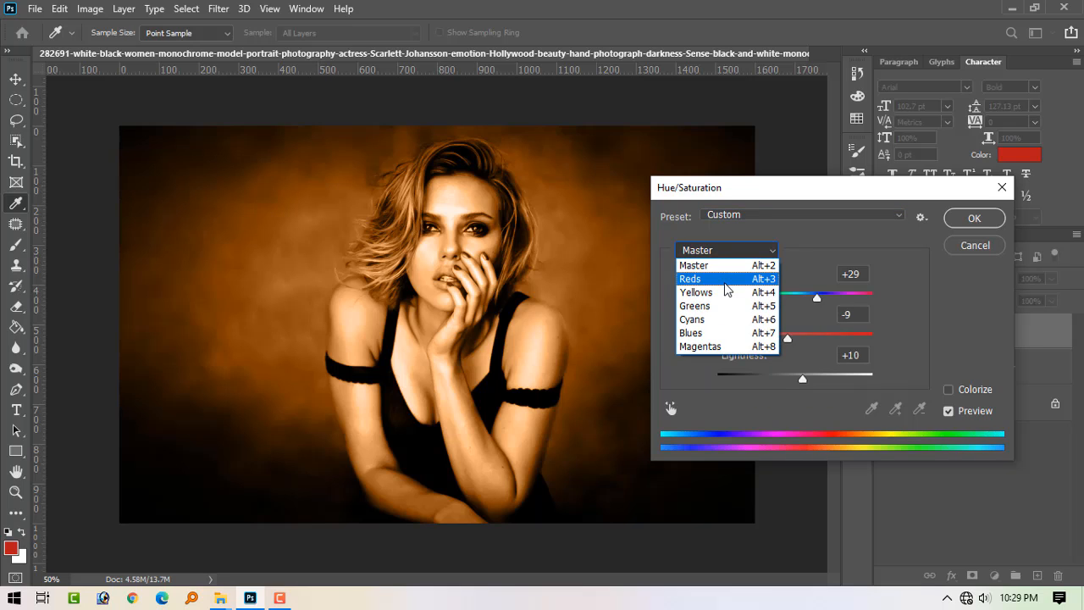
click(725, 280)
drag(796, 341, 781, 338)
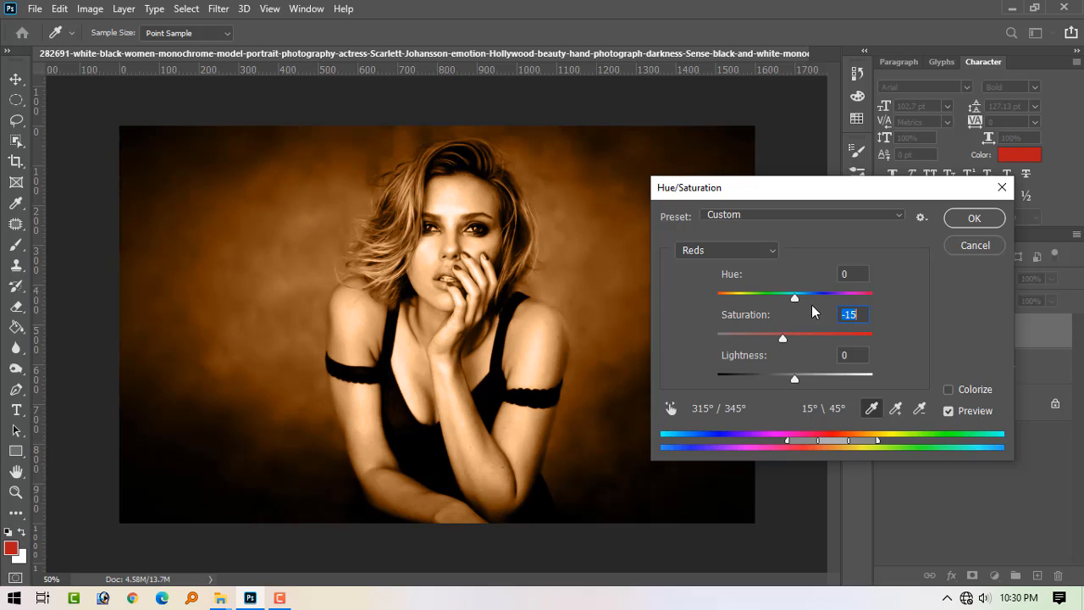
drag(794, 298, 796, 329)
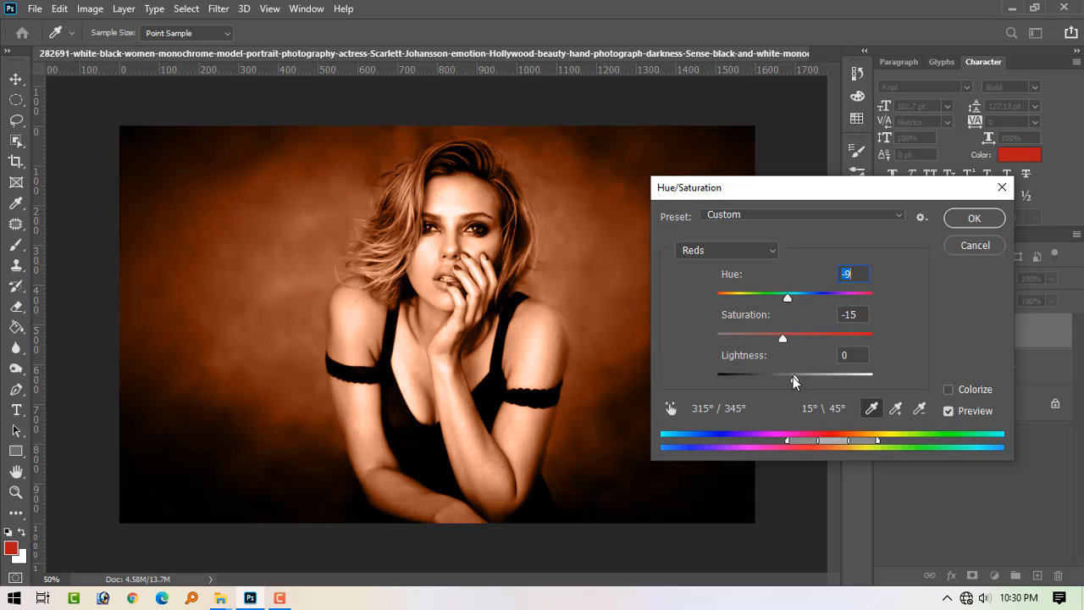
mouse_move(794, 381)
mouse_down()
mouse_move(813, 380)
mouse_move(798, 380)
mouse_up()
Step: Set the Greens range of the Hue/Saturation adjustment to Hue -12, Saturation +5 and Lightness -8
click(727, 250)
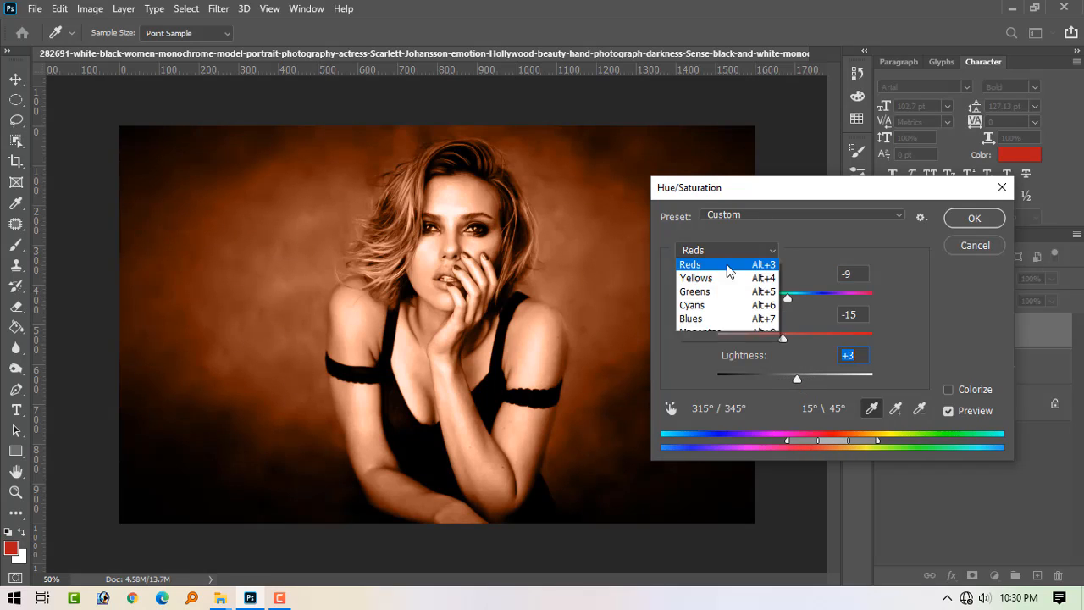
click(721, 308)
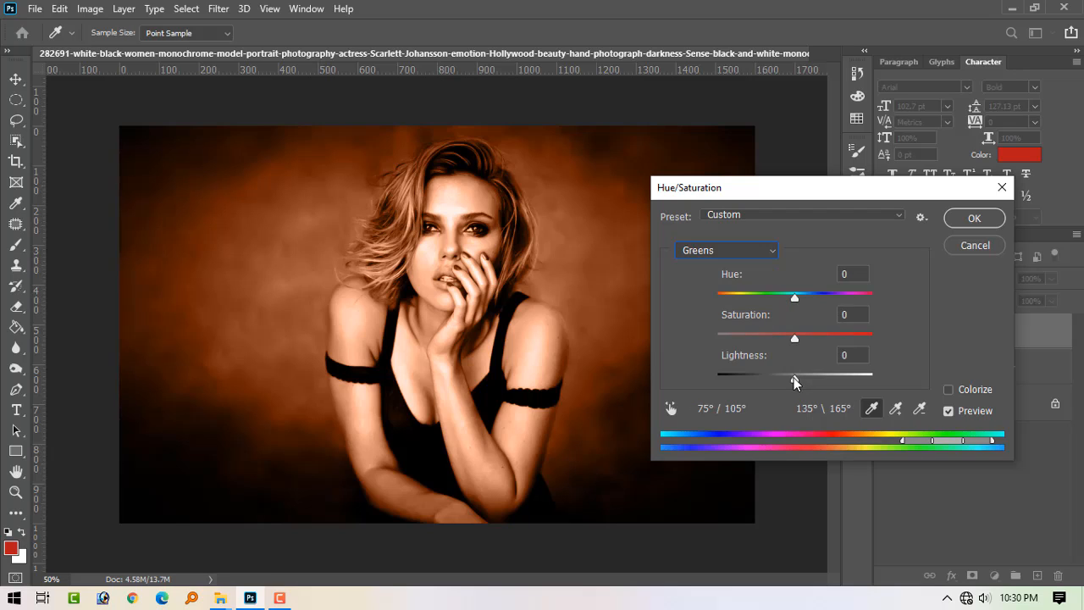
drag(794, 297, 800, 340)
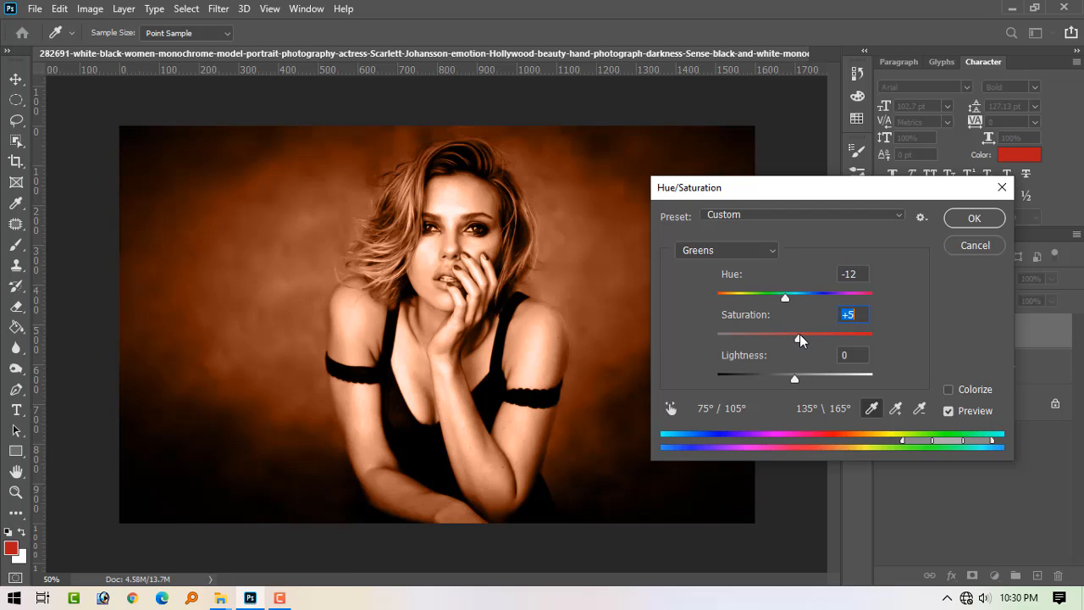
drag(796, 380, 789, 378)
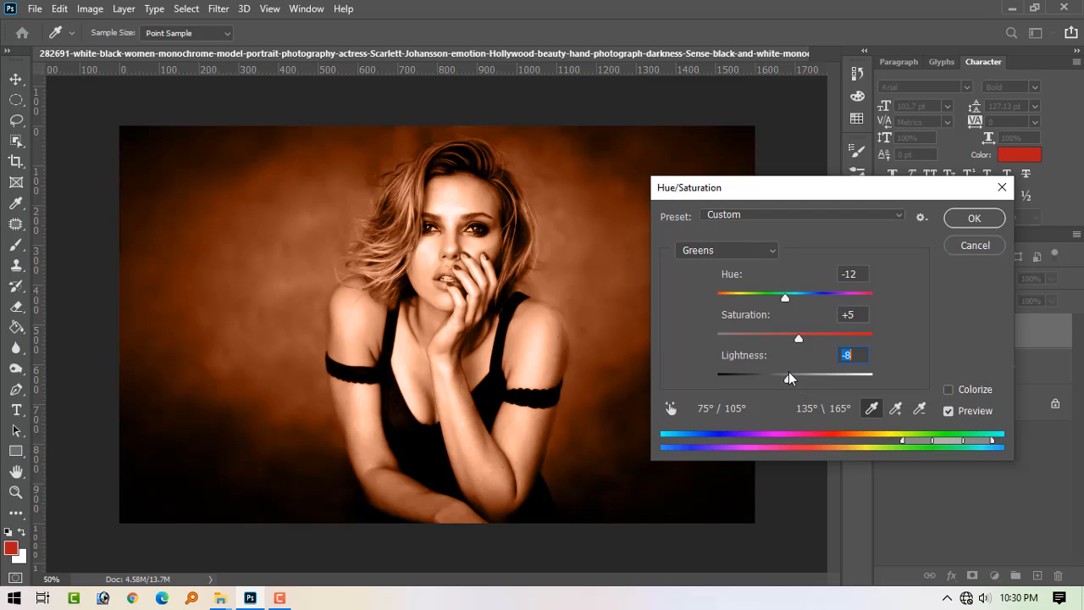
click(753, 222)
click(749, 219)
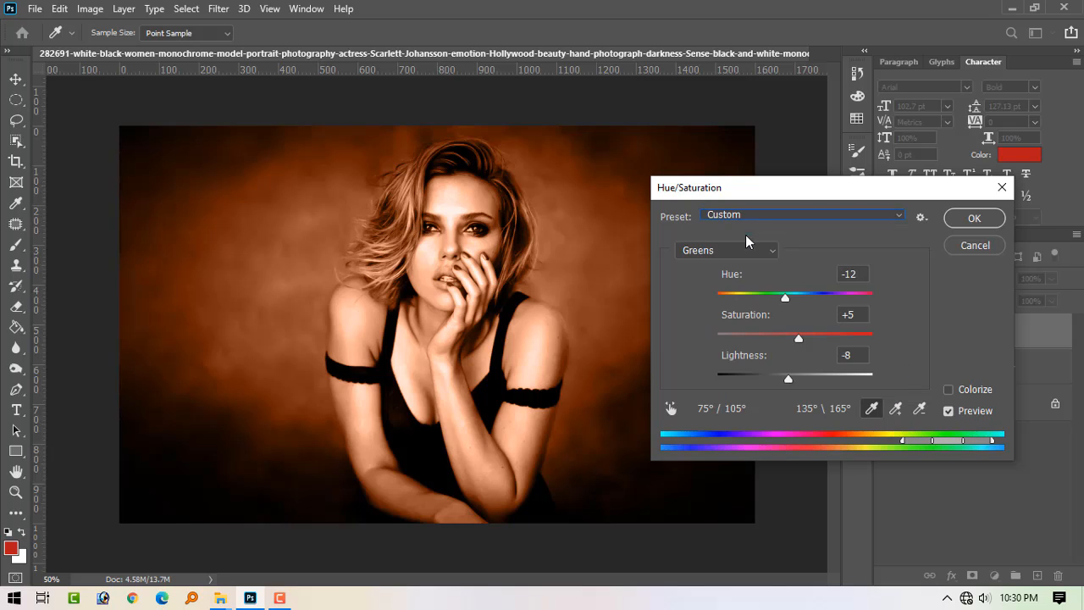
Step: Set the Magentas range of the Hue/Saturation adjustment to Hue +29, Saturation +35 and Lightness -11
click(735, 250)
click(721, 346)
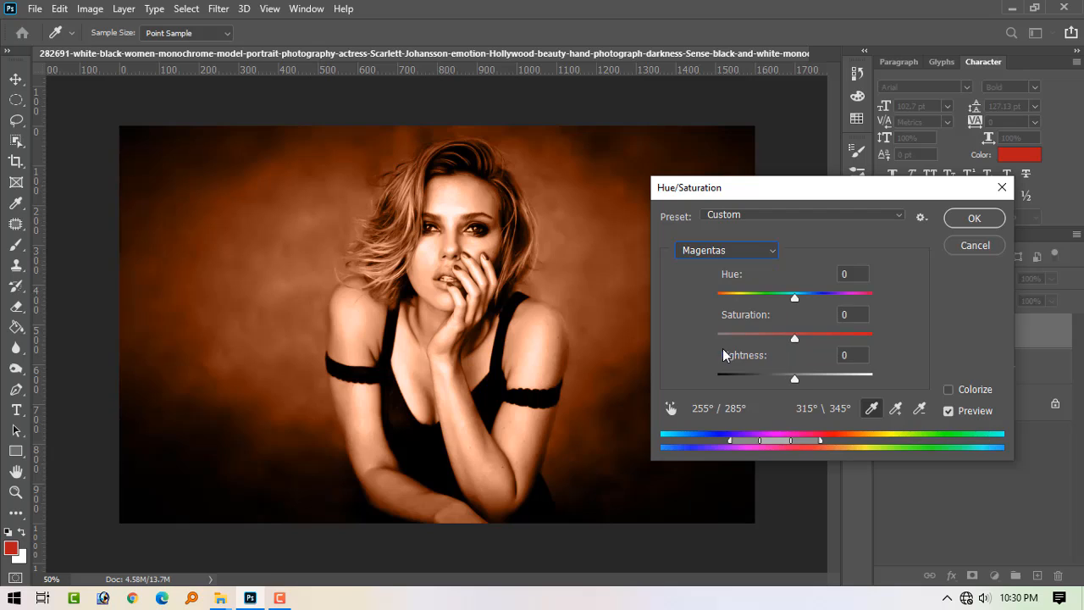
drag(790, 298, 814, 297)
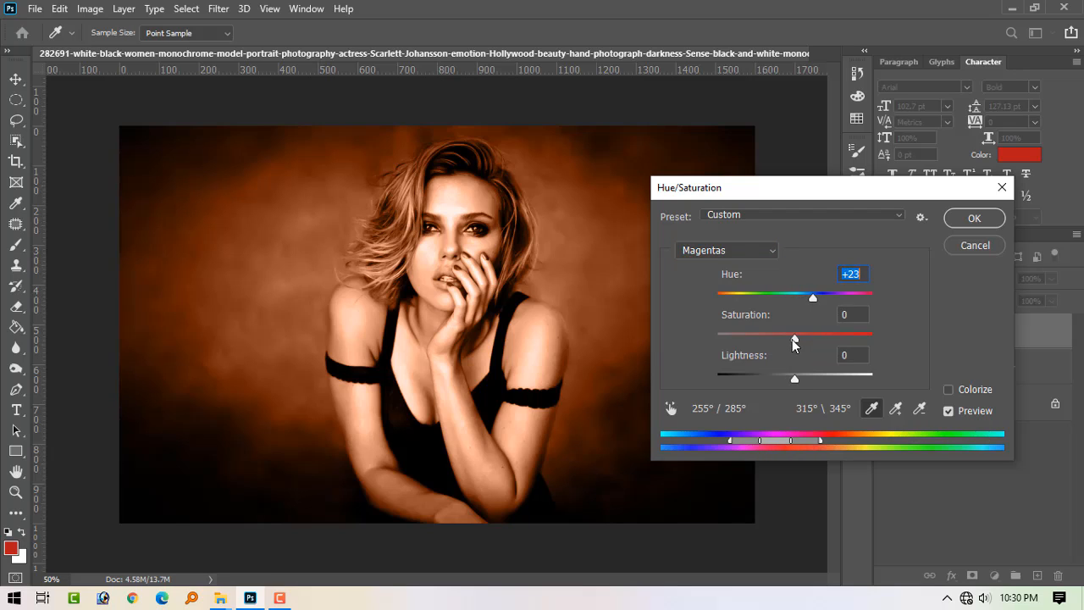
drag(794, 342, 823, 343)
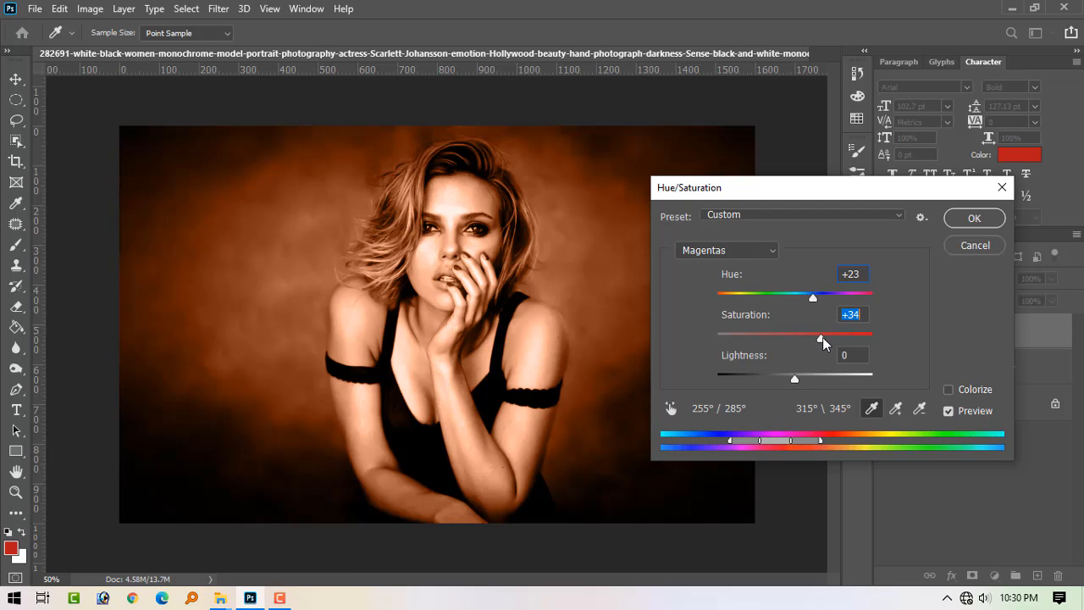
drag(813, 297, 816, 297)
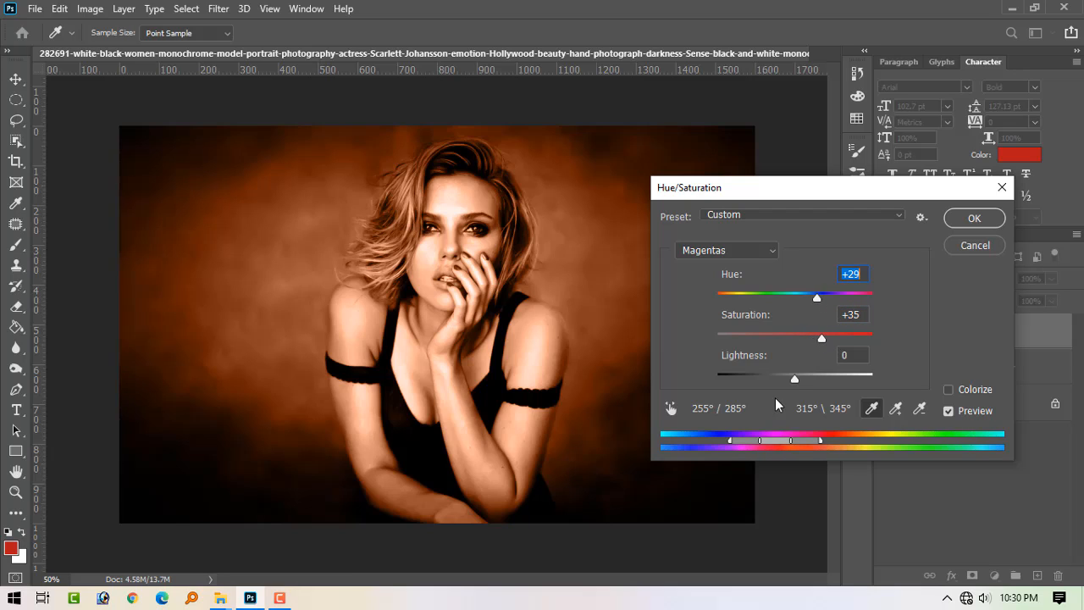
drag(796, 382, 786, 381)
Step: Set the Master range of the Hue/Saturation adjustment to Hue +33, Saturation +1 and Lightness +15, and apply it
click(744, 251)
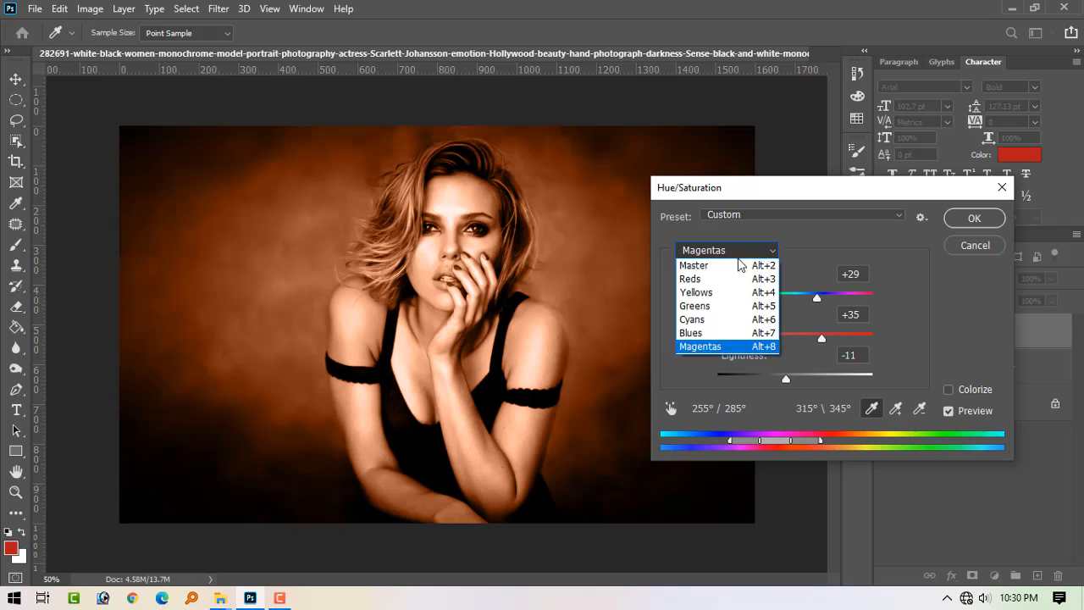
click(733, 271)
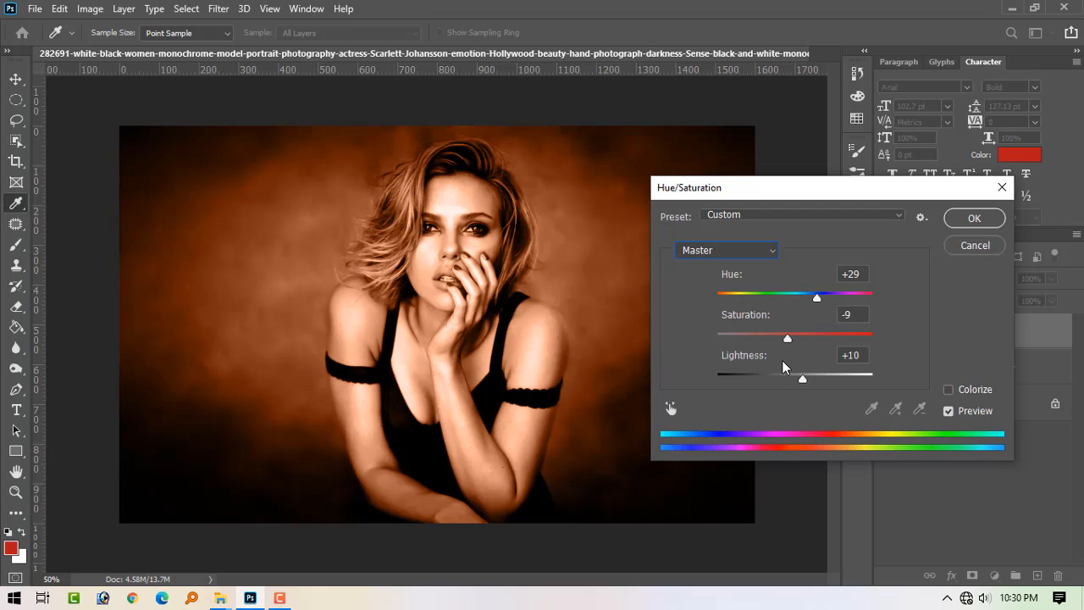
drag(791, 338, 791, 338)
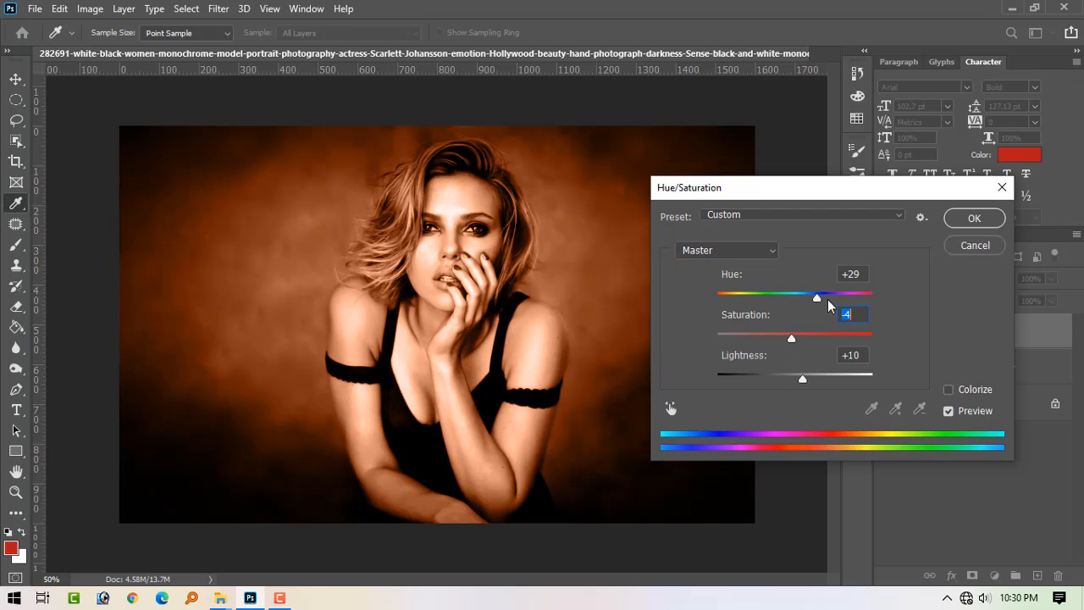
drag(818, 301, 822, 302)
drag(803, 381, 809, 383)
drag(791, 338, 797, 338)
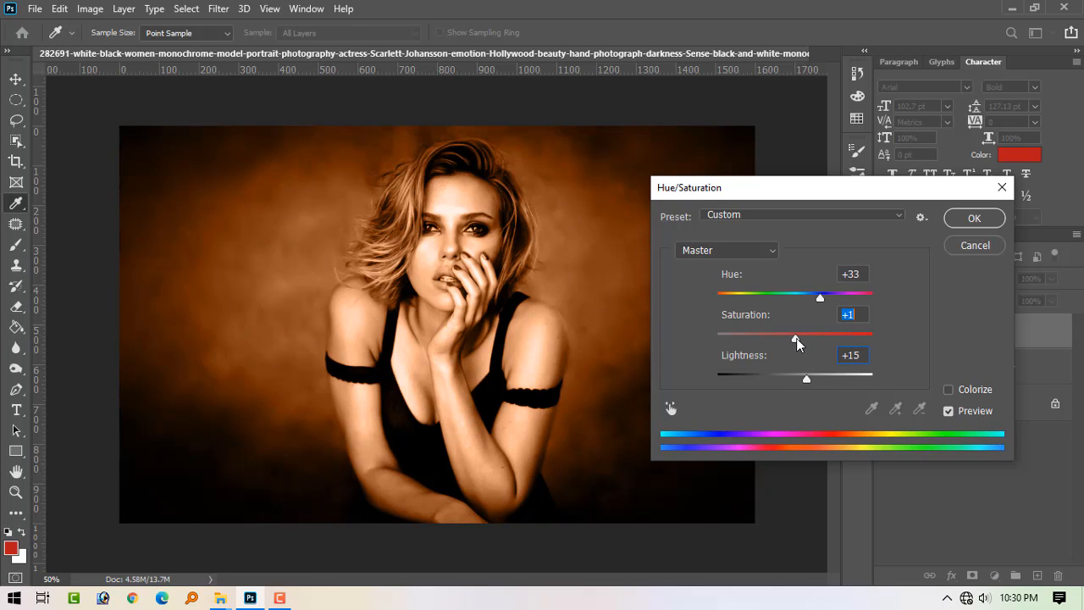
click(978, 220)
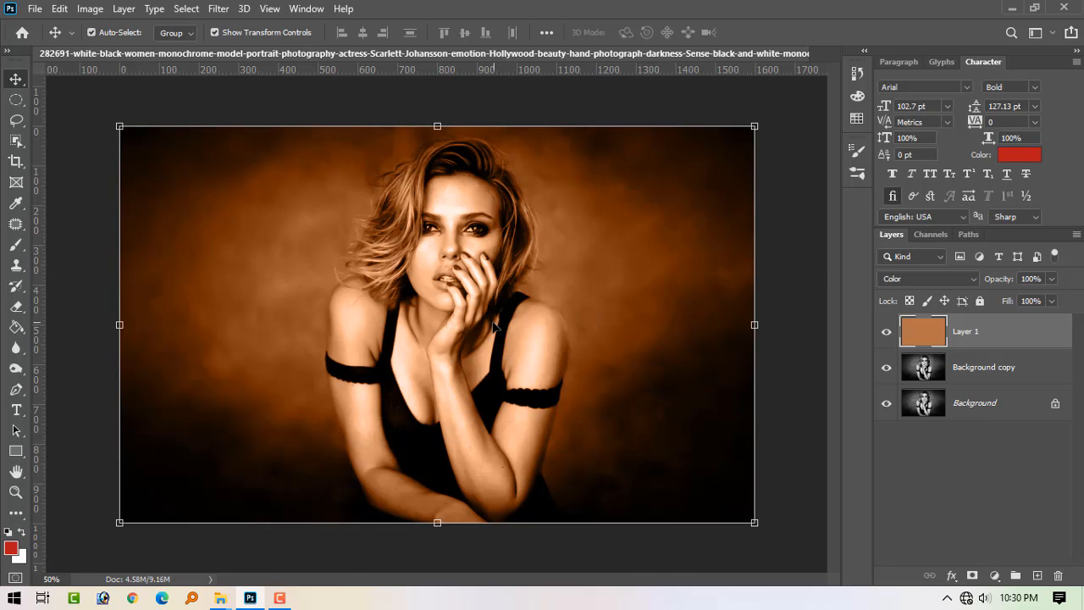
Step: Compare the portrait with and without the color of Layer 1, and inspect the face up close
click(885, 338)
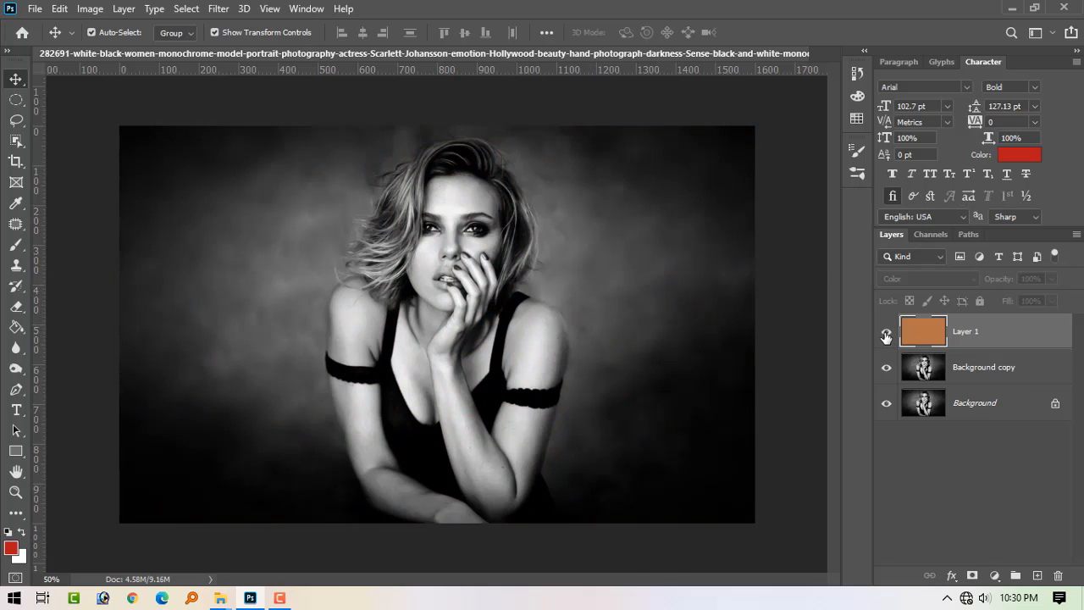
click(885, 336)
click(885, 337)
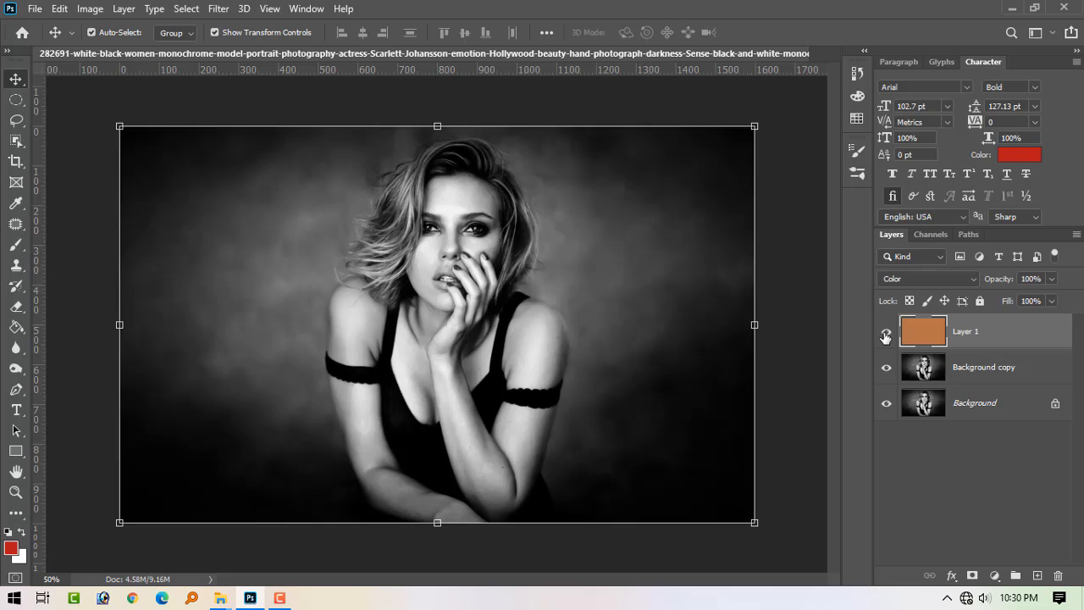
drag(448, 255, 464, 303)
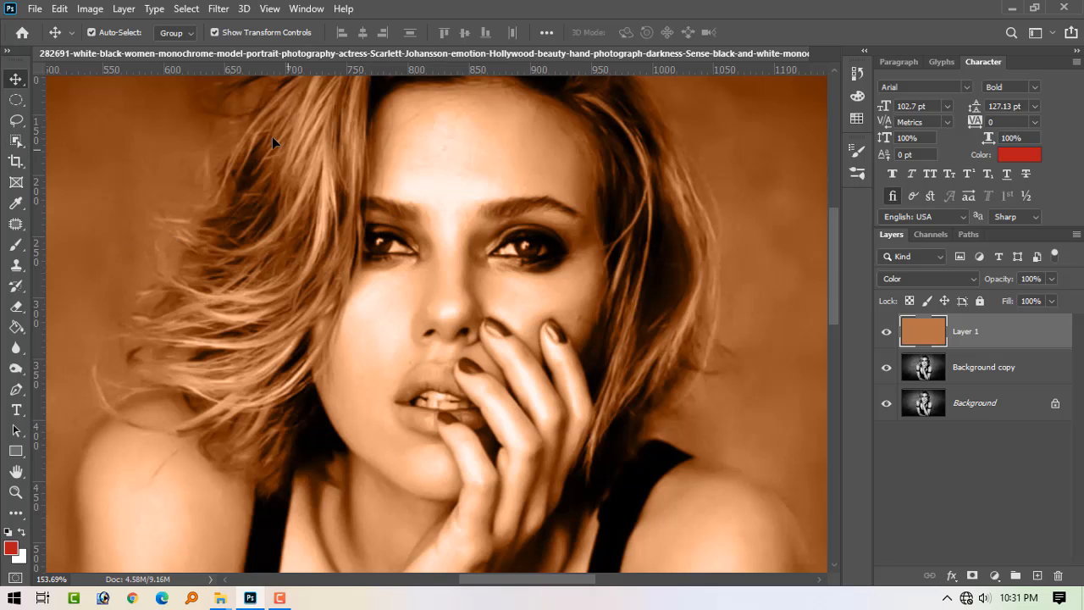
click(219, 9)
mouse_move(252, 207)
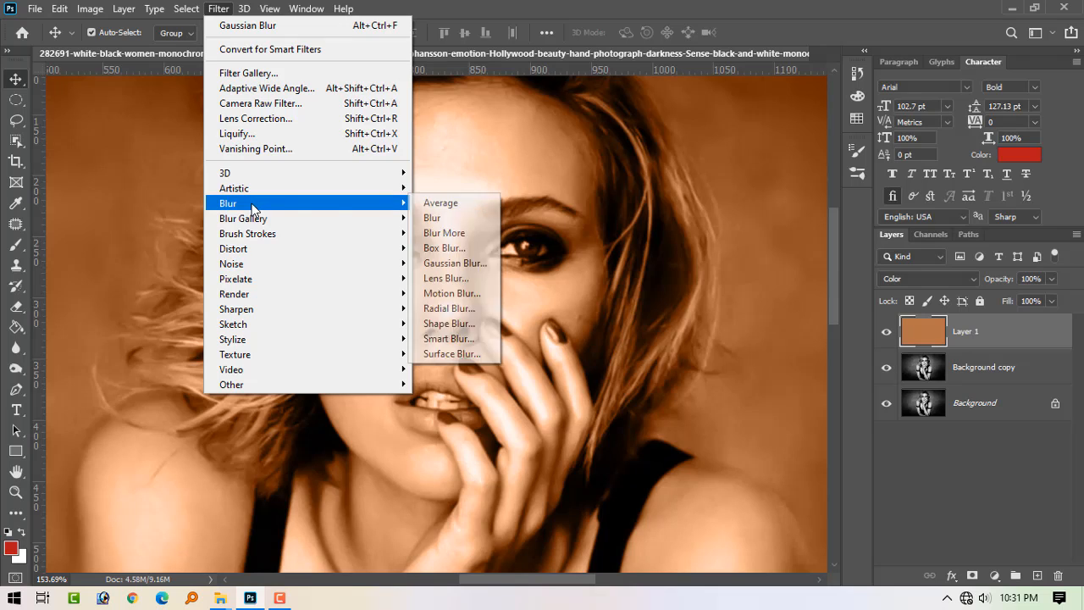
click(448, 354)
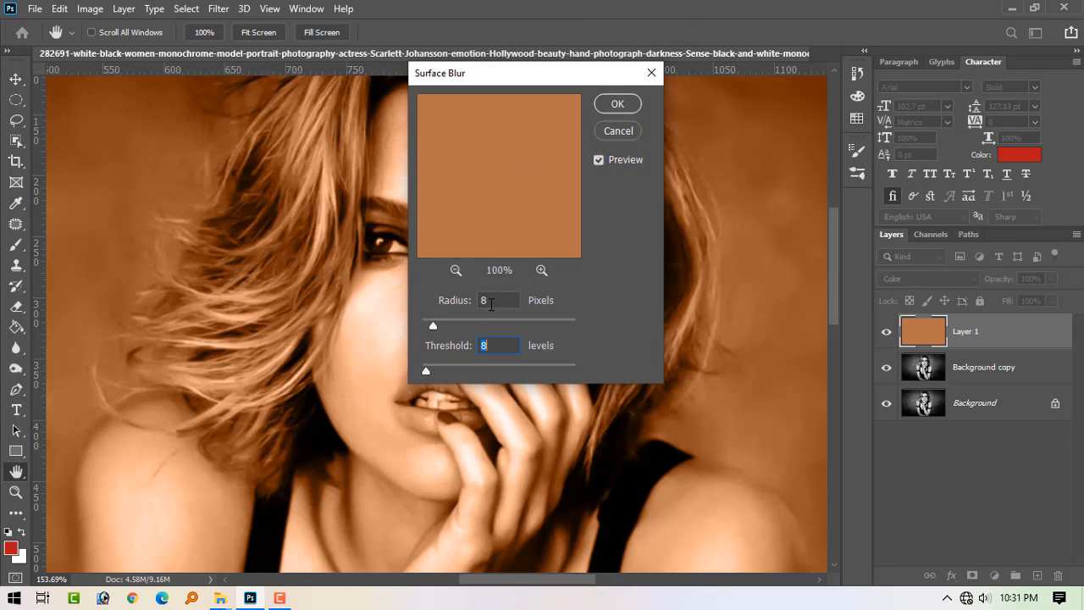
click(458, 270)
click(458, 270)
click(457, 270)
click(458, 270)
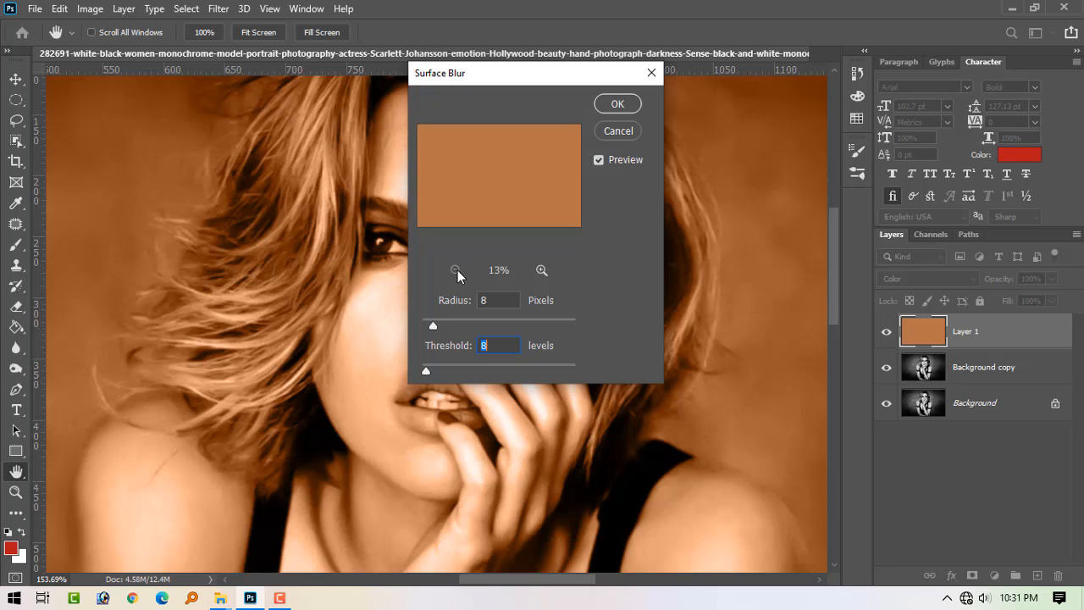
click(622, 136)
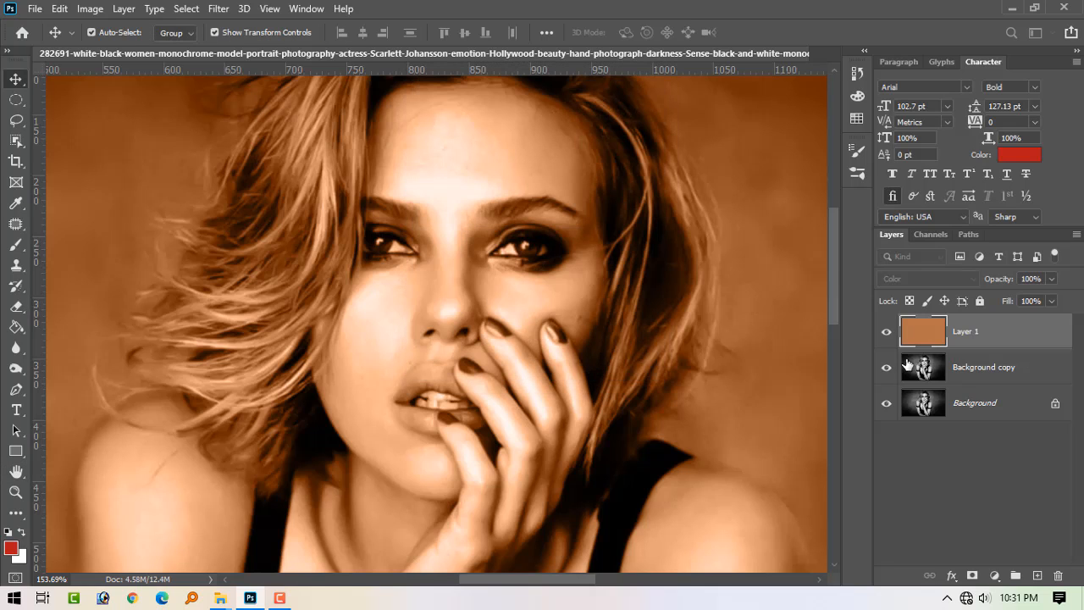
Step: Apply a Surface Blur to the Background copy layer with Radius 5 pixels and Threshold 5 levels
click(1012, 372)
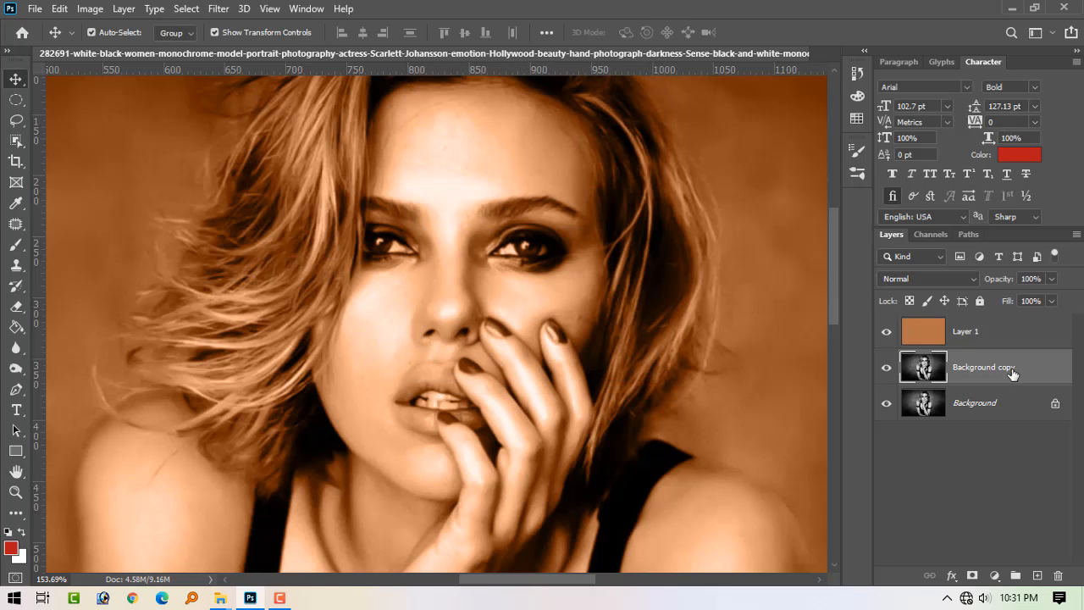
click(219, 8)
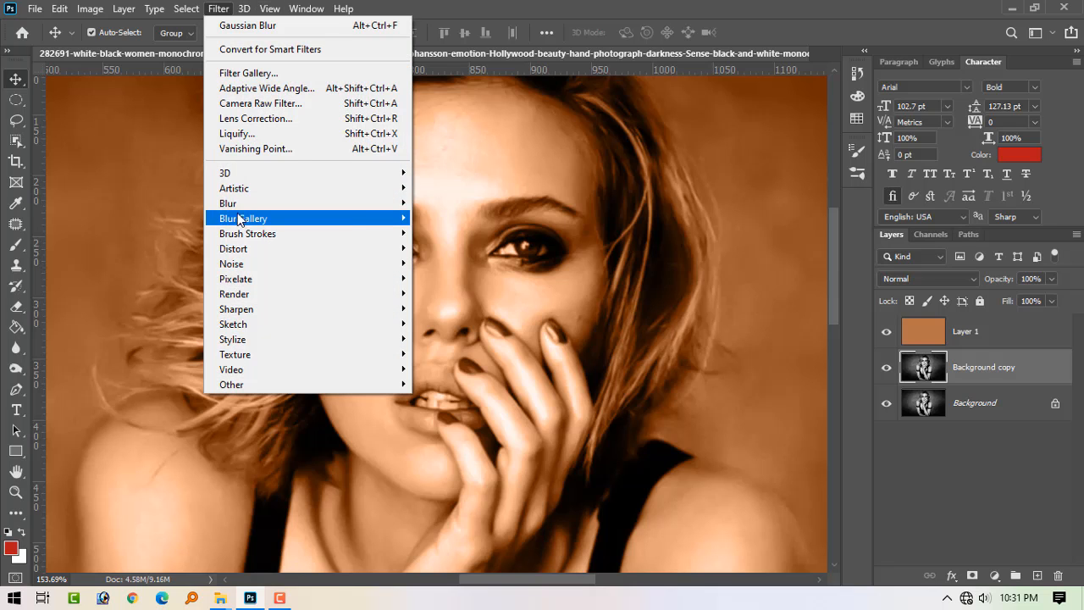
mouse_move(244, 203)
click(451, 353)
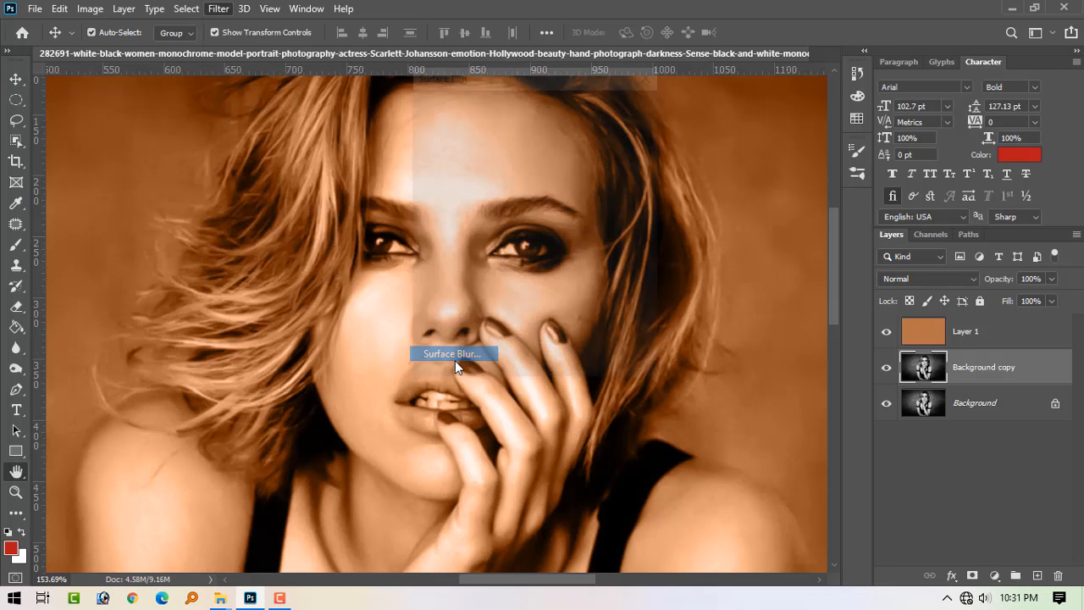
key(shift+Tab)
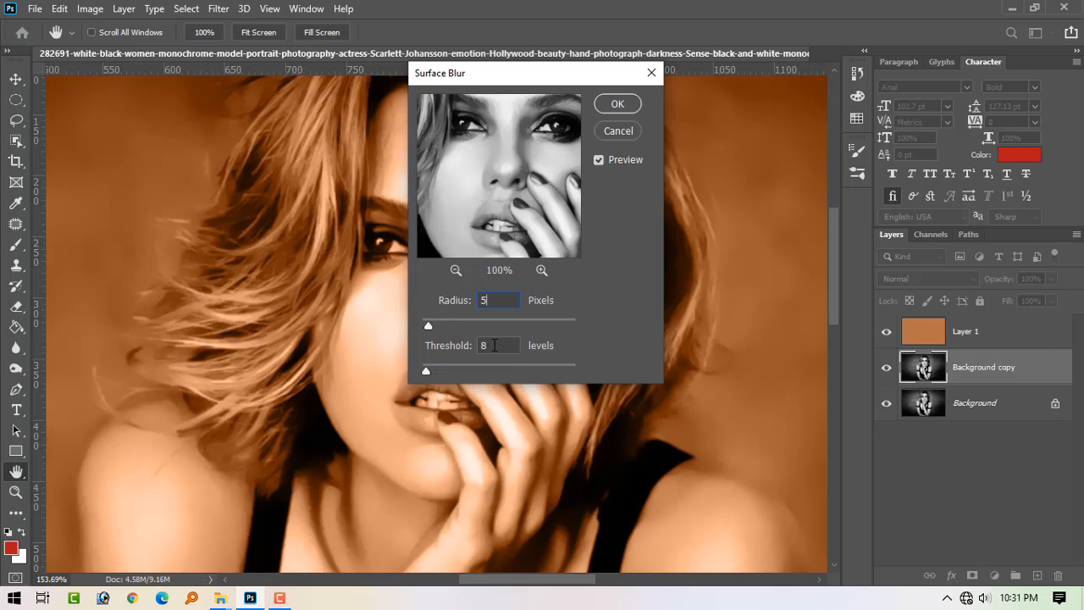
key(Tab)
text(5)
click(616, 110)
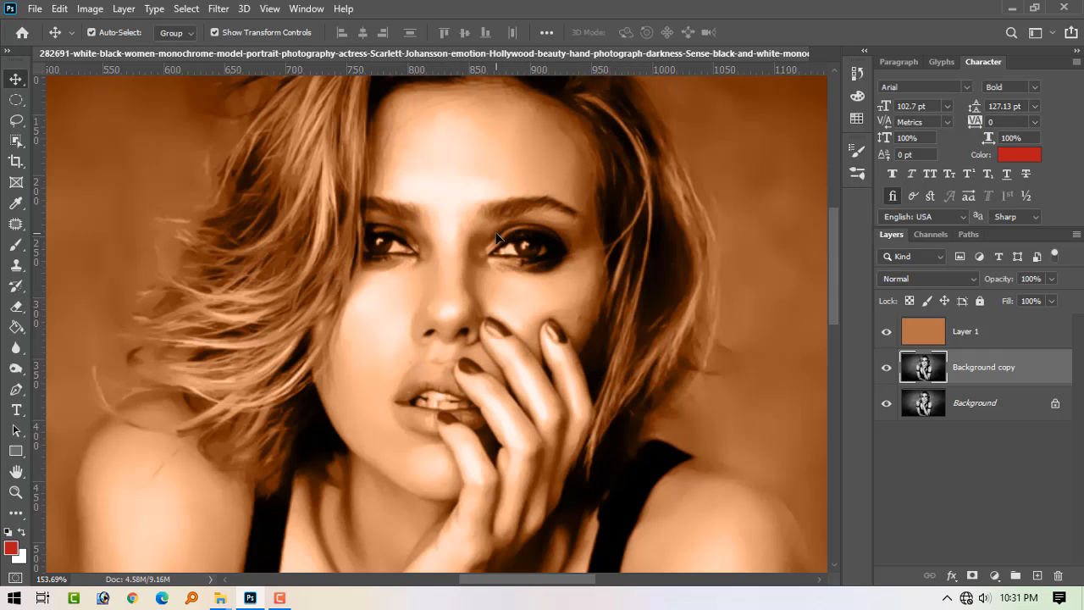
Step: Examine the smoothed, colorized portrait both as a whole and close up around the face and shoulders
key(ctrl+minus)
key(ctrl+minus)
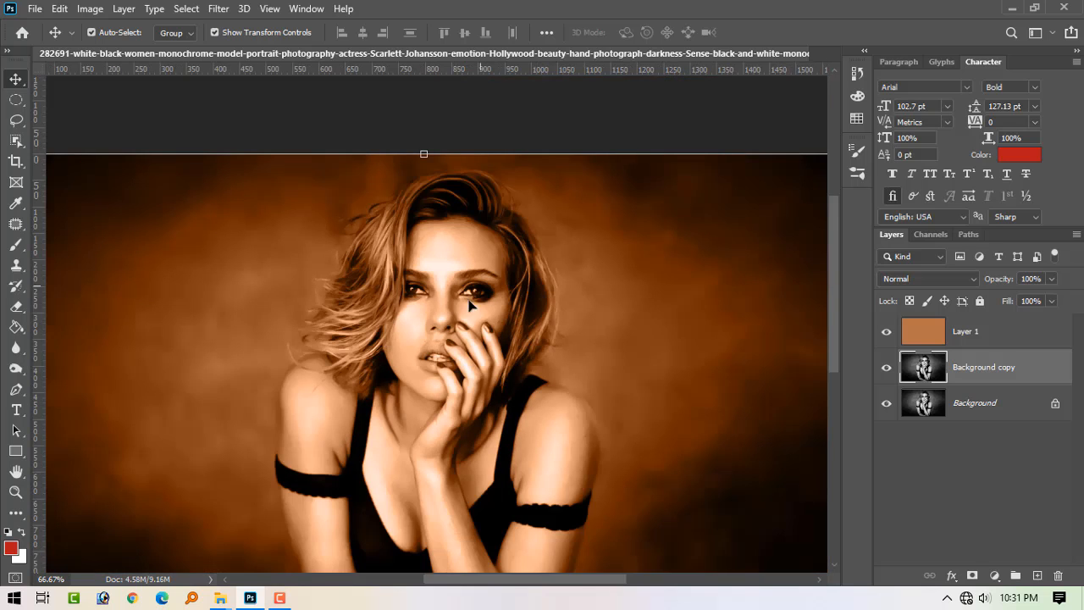
drag(465, 350, 459, 296)
key(ctrl+minus)
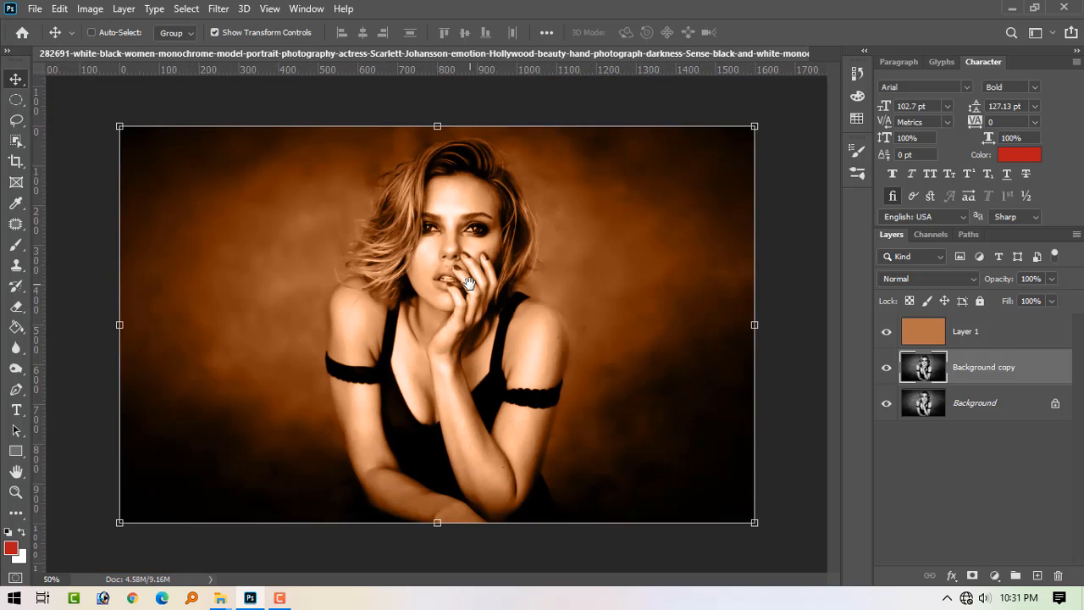
ctrl+click(471, 361)
drag(468, 183, 567, 233)
drag(562, 190, 510, 211)
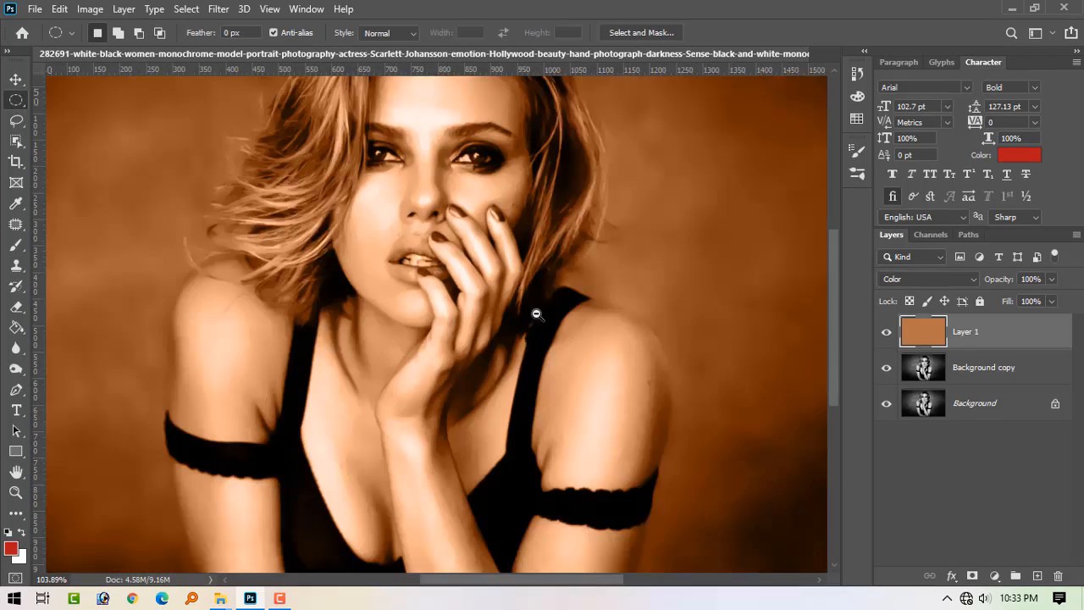
drag(537, 313, 467, 275)
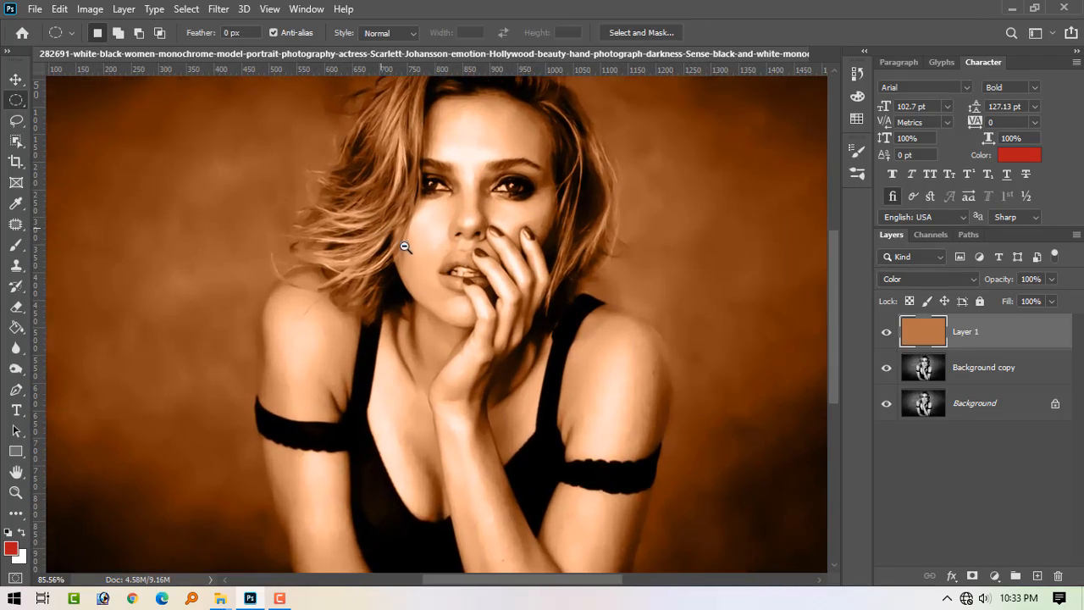
drag(405, 246, 378, 198)
key(ctrl+u)
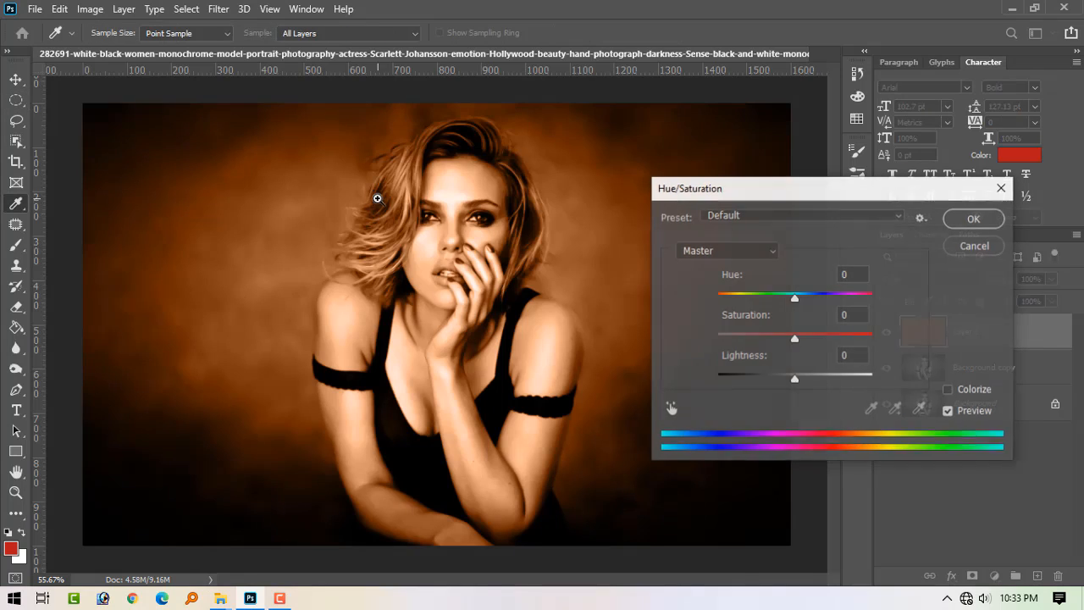
mouse_move(796, 301)
mouse_down()
mouse_move(806, 294)
mouse_move(794, 294)
mouse_up()
drag(800, 337, 792, 337)
mouse_move(794, 378)
mouse_down()
mouse_move(784, 378)
mouse_move(800, 375)
mouse_up()
drag(785, 296, 789, 295)
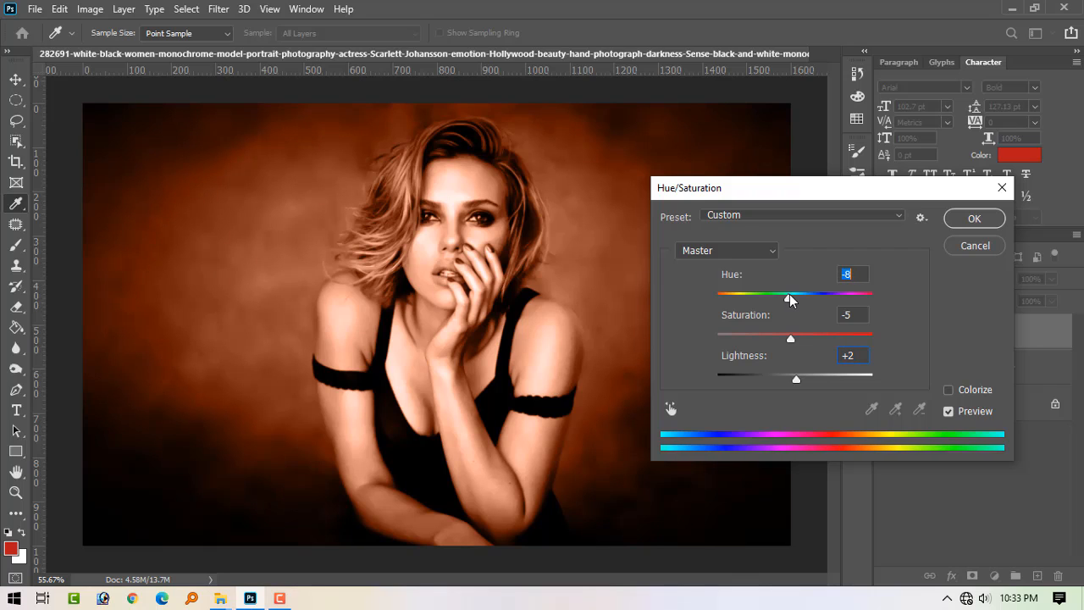
drag(792, 340, 791, 320)
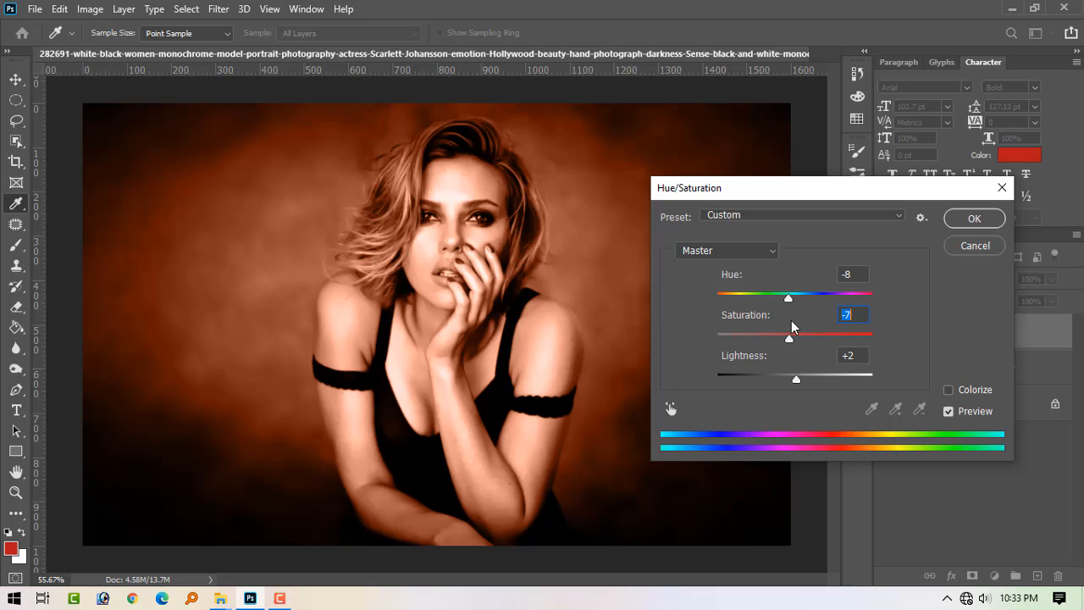
click(966, 242)
Step: Open the file commands for the colorized portrait document
scroll(478, 292, up, 3)
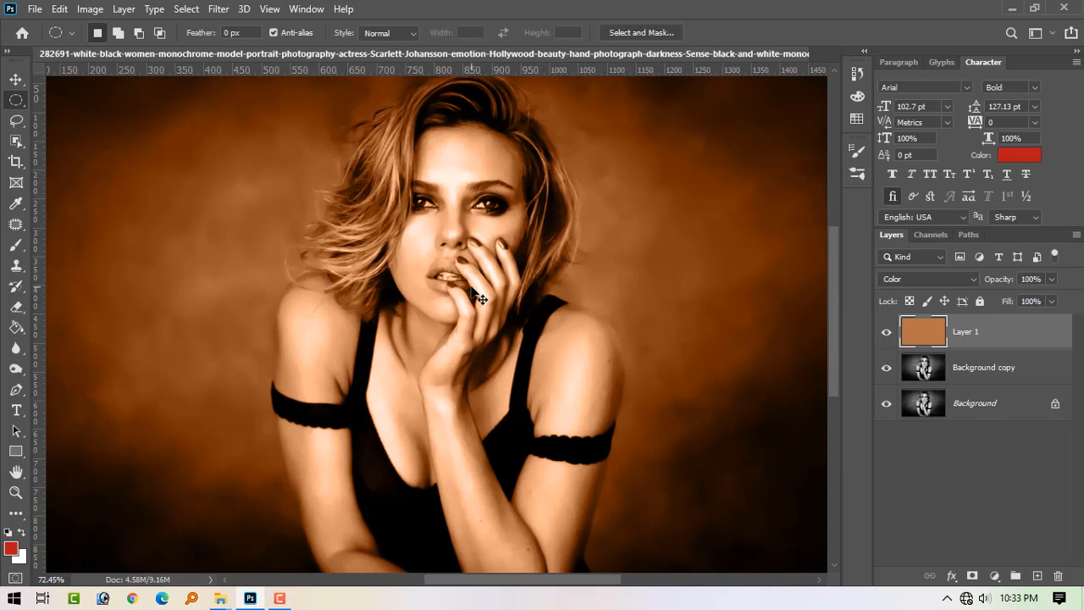
scroll(542, 249, down, 3)
scroll(542, 249, up, 2)
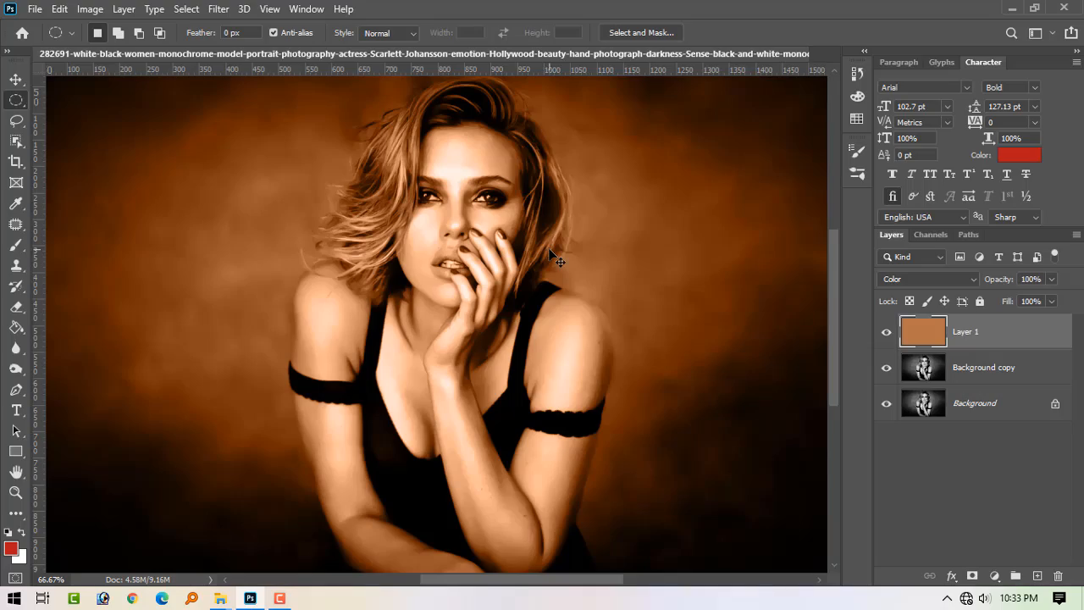
click(34, 8)
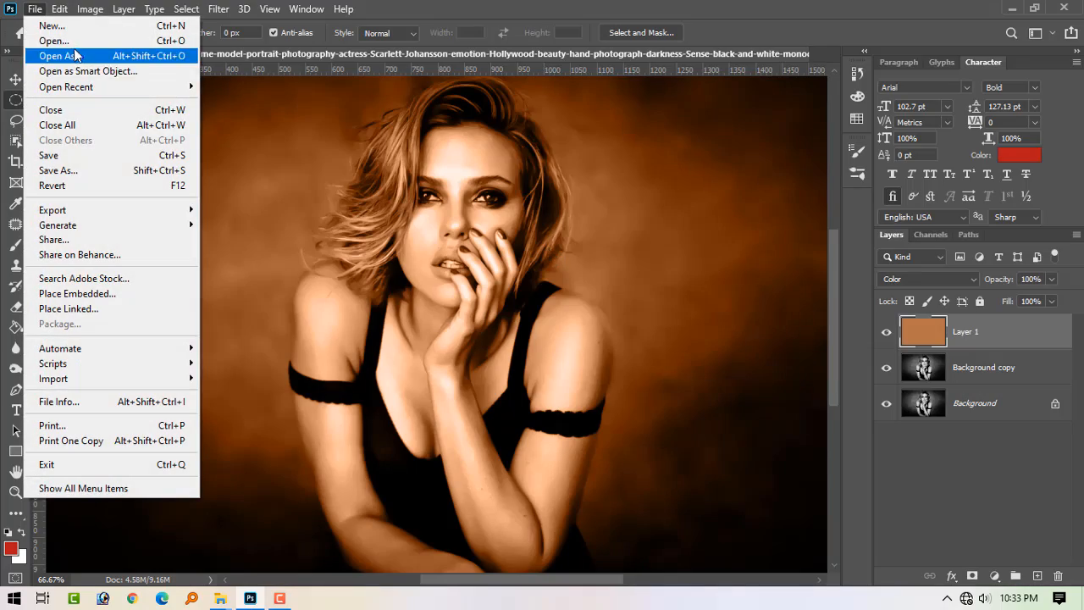